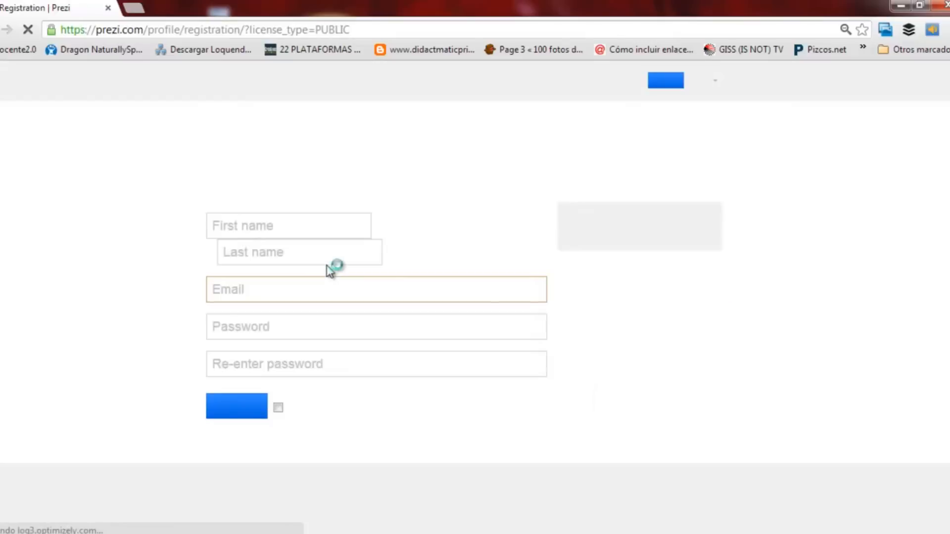
Fill in the first name, last name and e-mail address in the public licence registration form
{"action": "left_click", "coordinate": [268, 251]}
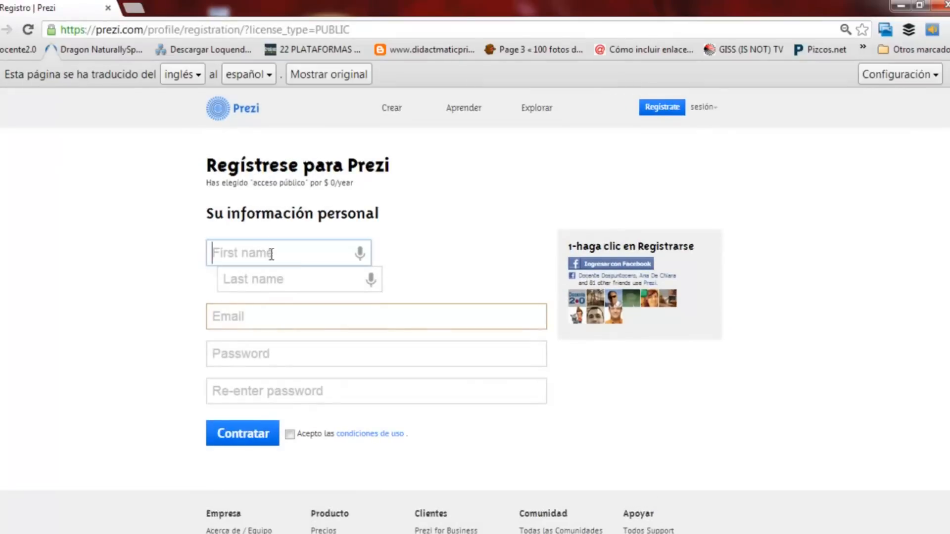
{"action": "type", "text": "Docente 2punto0"}
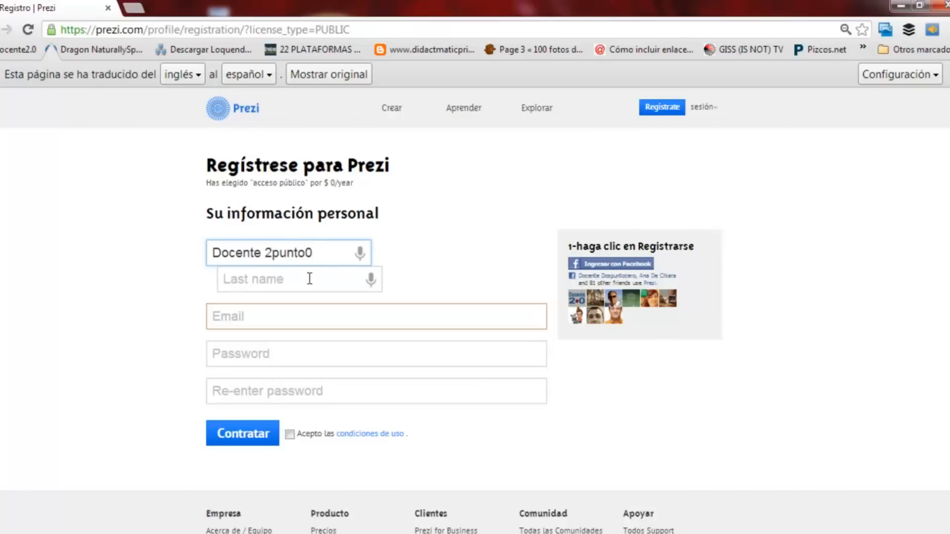
{"action": "left_click_drag", "start_coordinate": [271, 253], "coordinate": [325, 255]}
{"action": "key", "text": "ctrl+x"}
{"action": "left_click", "coordinate": [327, 280]}
{"action": "key", "text": "ctrl+v"}
{"action": "left_click", "coordinate": [331, 315]}
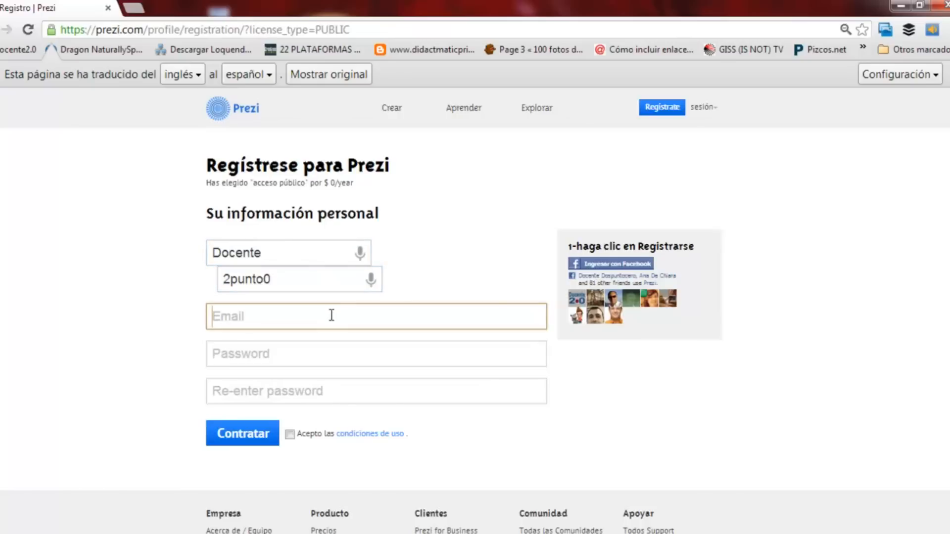
{"action": "type", "text": "doc"}
{"action": "left_click", "coordinate": [332, 346]}
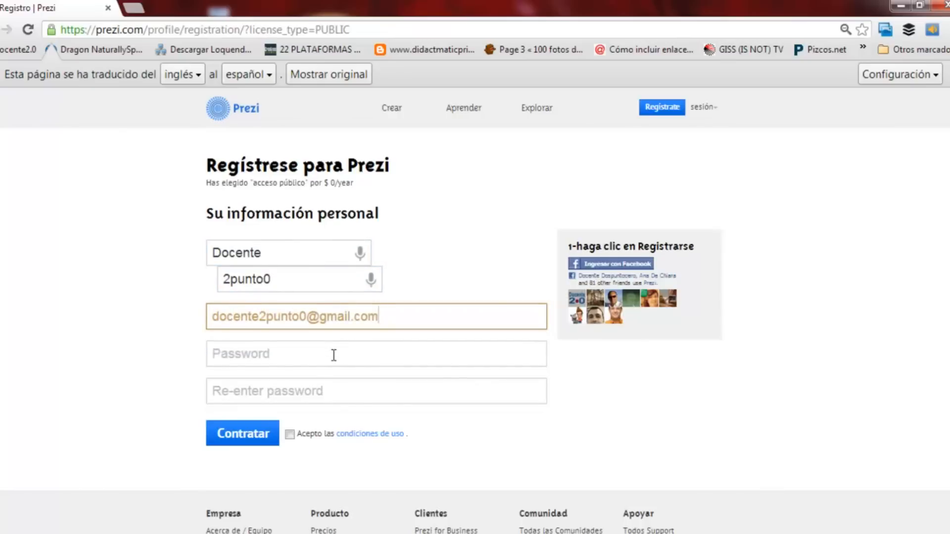
Enter the account password, repeat it for confirmation, and accept the terms of use in the registration form
{"action": "left_click", "coordinate": [334, 356]}
{"action": "type", "text": "••••••"}
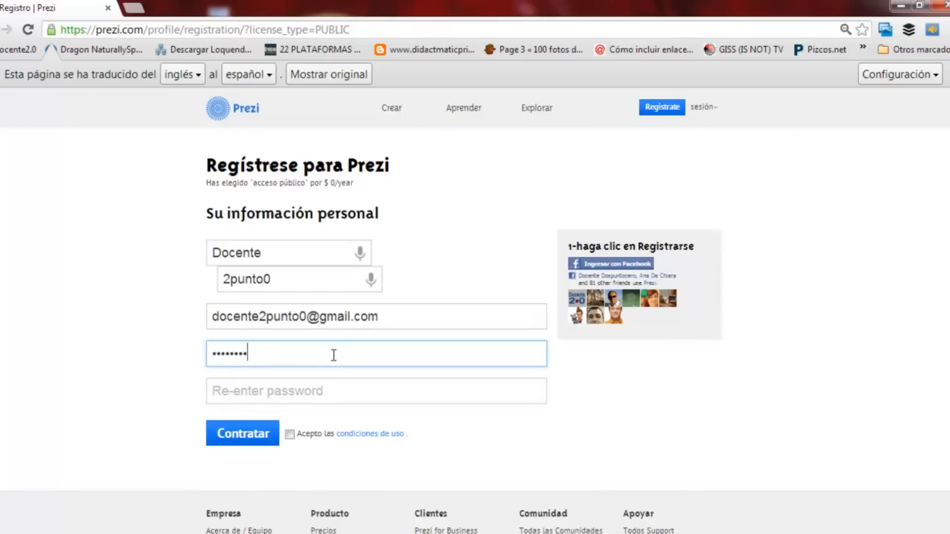
{"action": "left_click", "coordinate": [326, 399]}
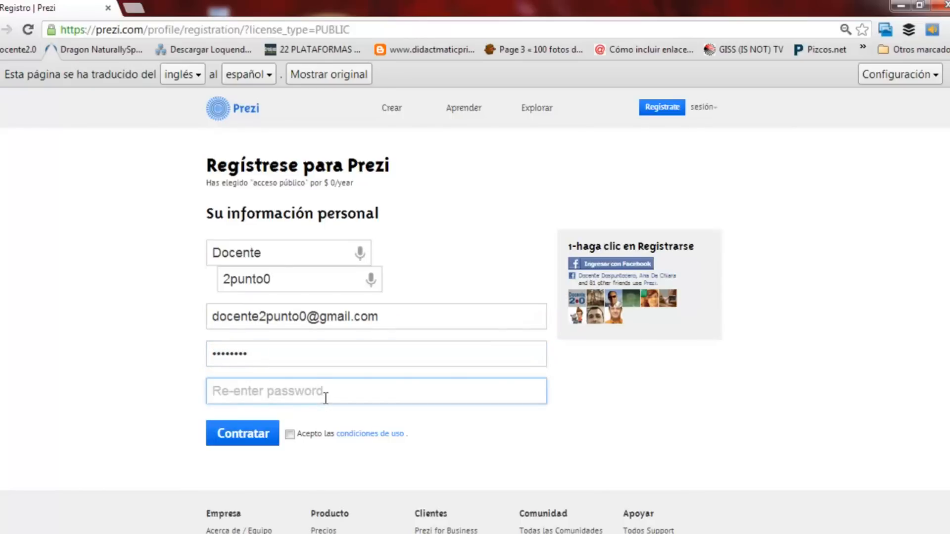
{"action": "type", "text": "••"}
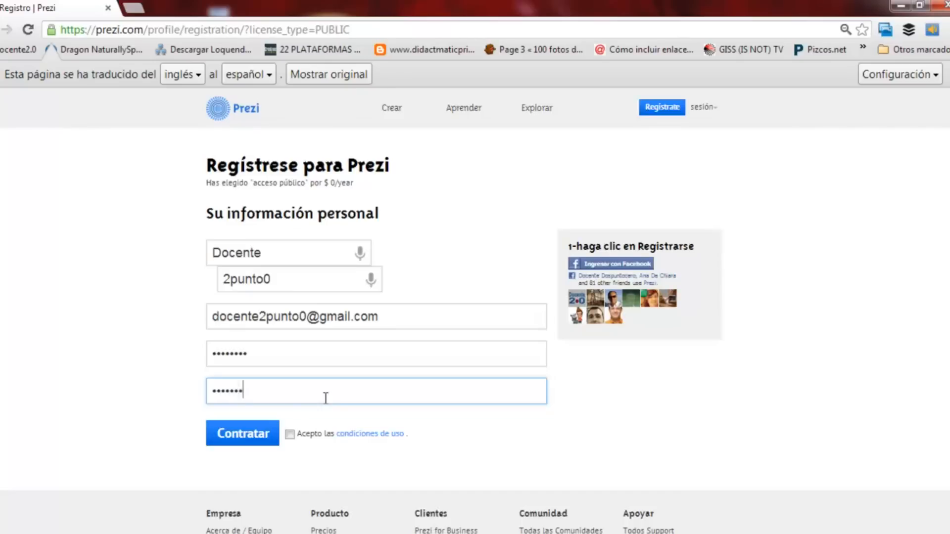
{"action": "left_click", "coordinate": [290, 435]}
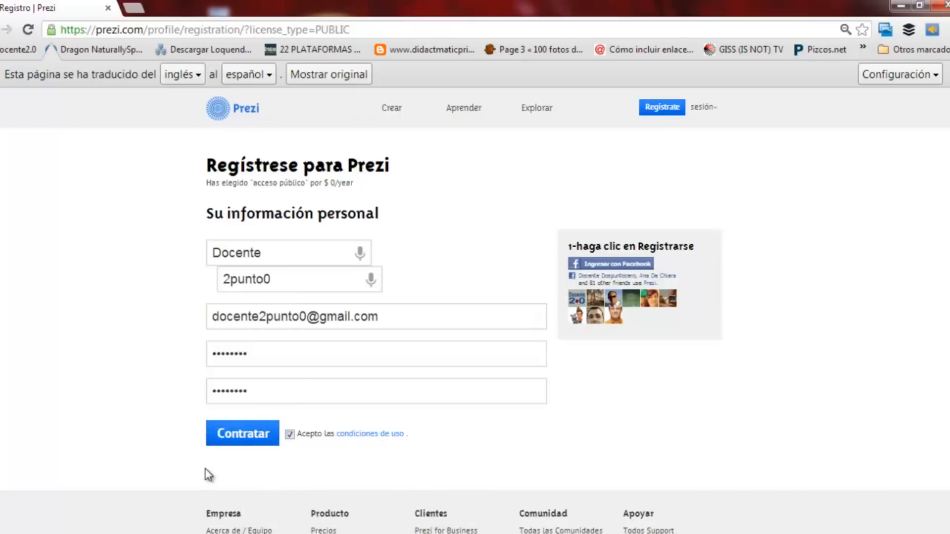
Log in to the existing Prezi account with its e-mail address and account password
{"action": "left_click", "coordinate": [709, 108]}
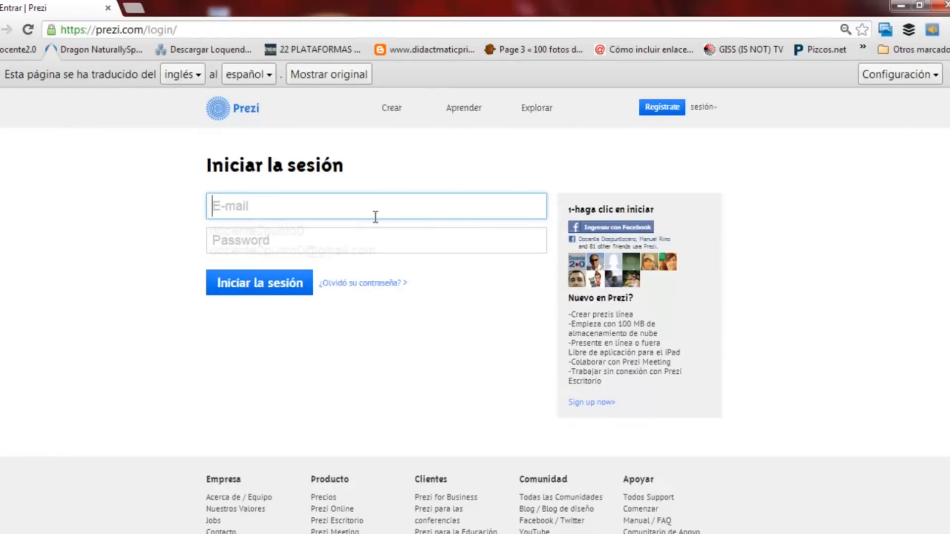
{"action": "type", "text": "d"}
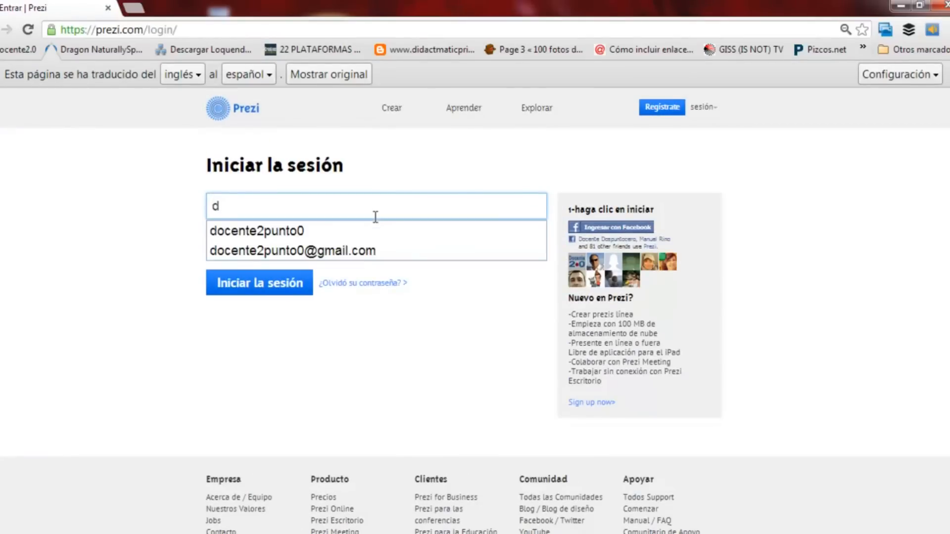
{"action": "left_click", "coordinate": [352, 248]}
{"action": "left_click", "coordinate": [353, 247]}
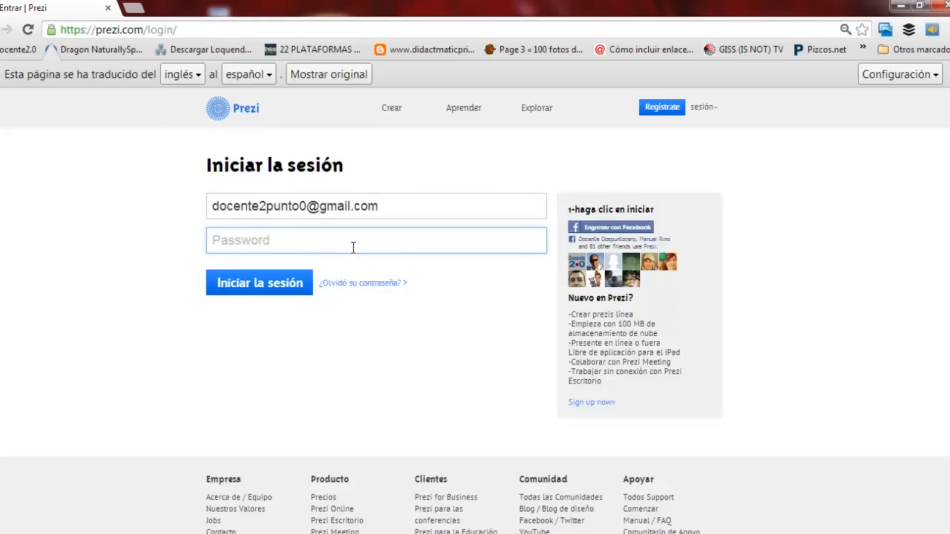
{"action": "type", "text": "•••••••"}
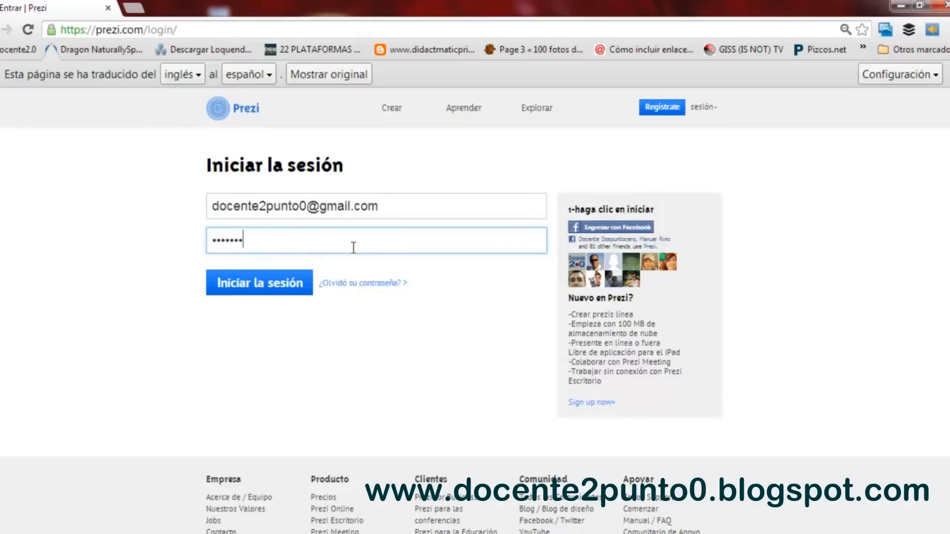
{"action": "left_click", "coordinate": [269, 282]}
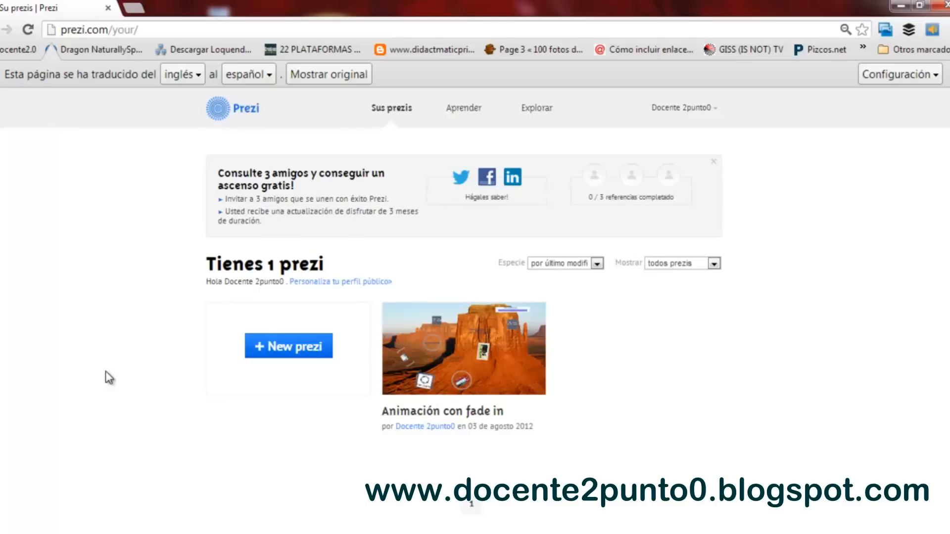
Create a new prezi from the template The Journey and start editing it
{"action": "left_click", "coordinate": [292, 353]}
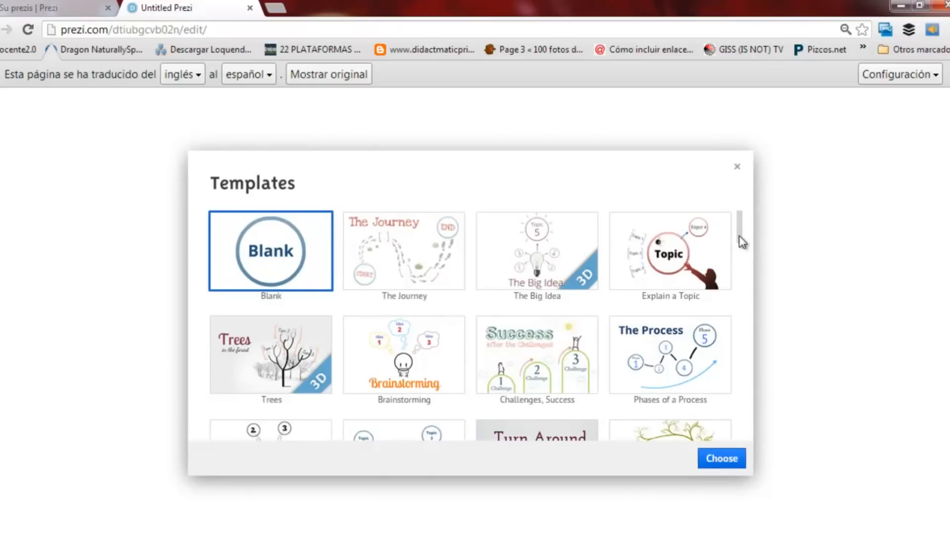
{"action": "left_click_drag", "start_coordinate": [740, 242], "coordinate": [742, 271]}
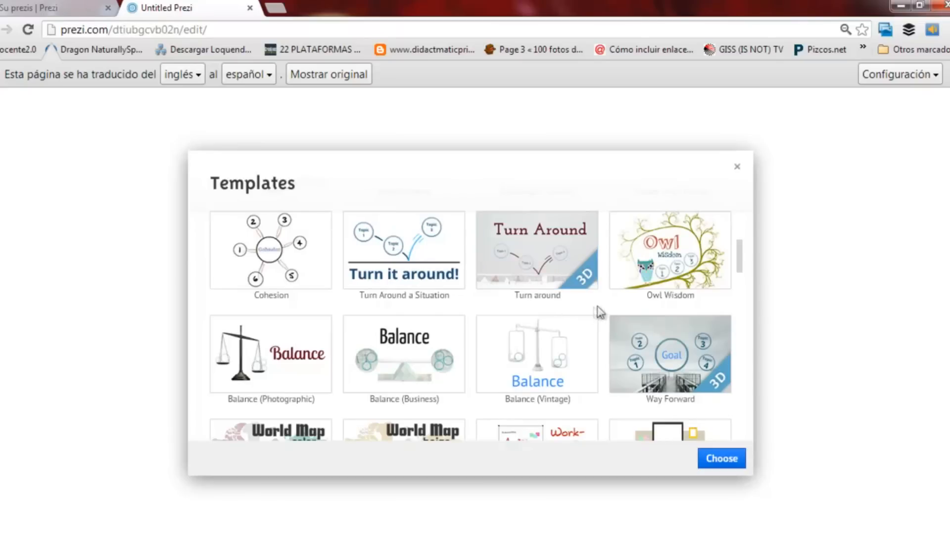
{"action": "left_click", "coordinate": [578, 257]}
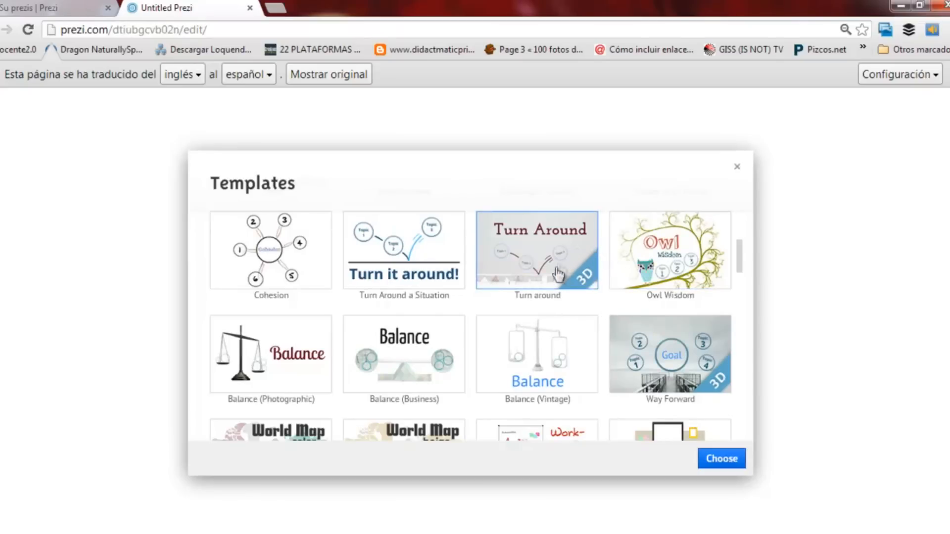
{"action": "left_click_drag", "start_coordinate": [742, 263], "coordinate": [739, 221]}
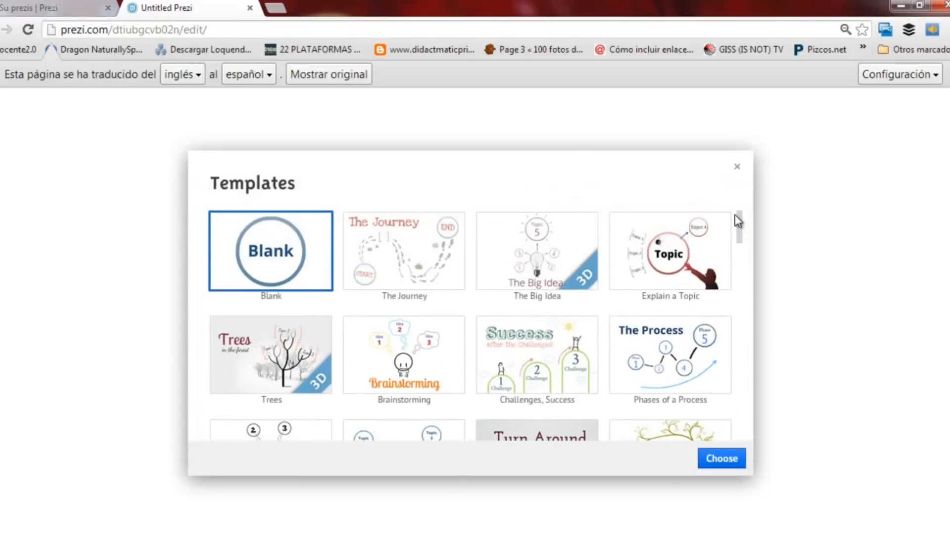
{"action": "left_click", "coordinate": [411, 261]}
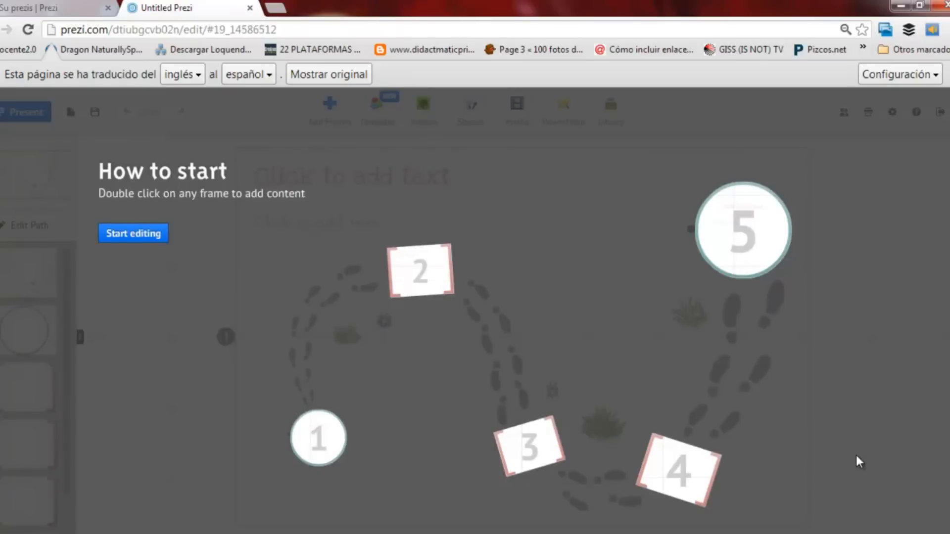
{"action": "left_click", "coordinate": [134, 233]}
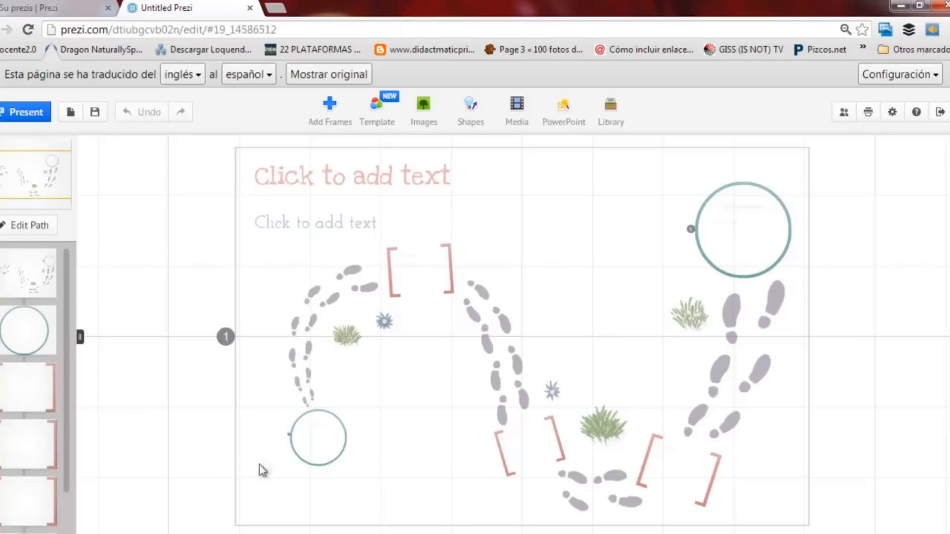
Open the small circular frame at the start of the footprint path and enter the title "Prueba de Prezi"
{"action": "left_click", "coordinate": [322, 449]}
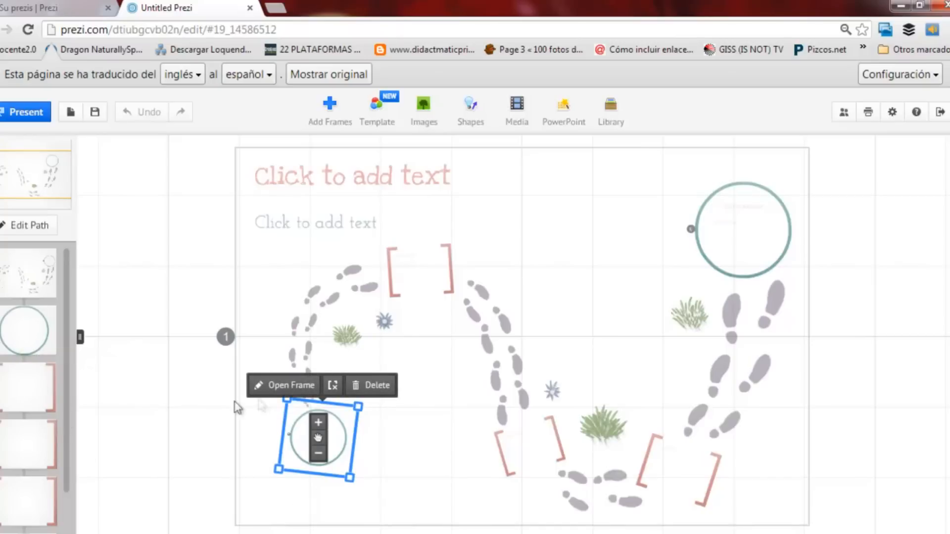
{"action": "left_click", "coordinate": [278, 389]}
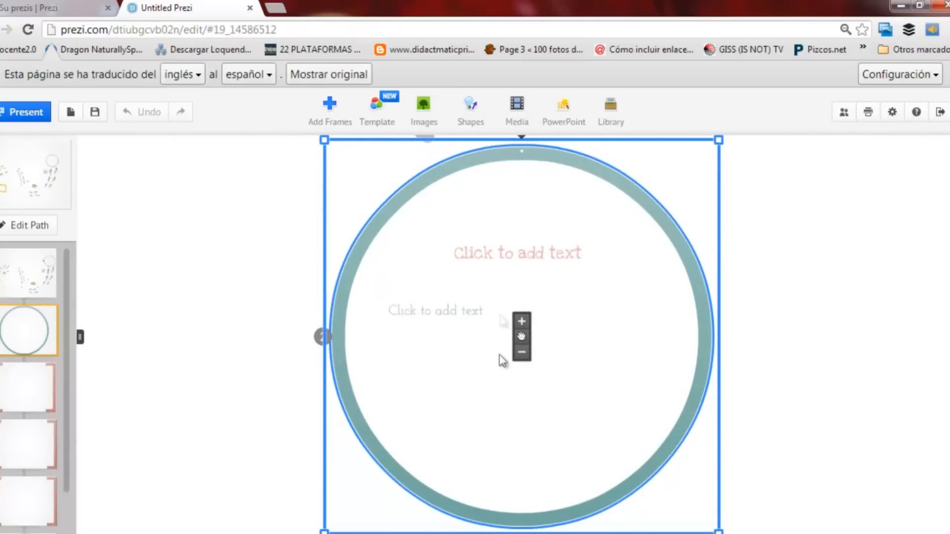
{"action": "mouse_move", "coordinate": [522, 338]}
{"action": "left_mouse_down"}
{"action": "mouse_move", "coordinate": [459, 345]}
{"action": "mouse_move", "coordinate": [527, 340]}
{"action": "left_mouse_up"}
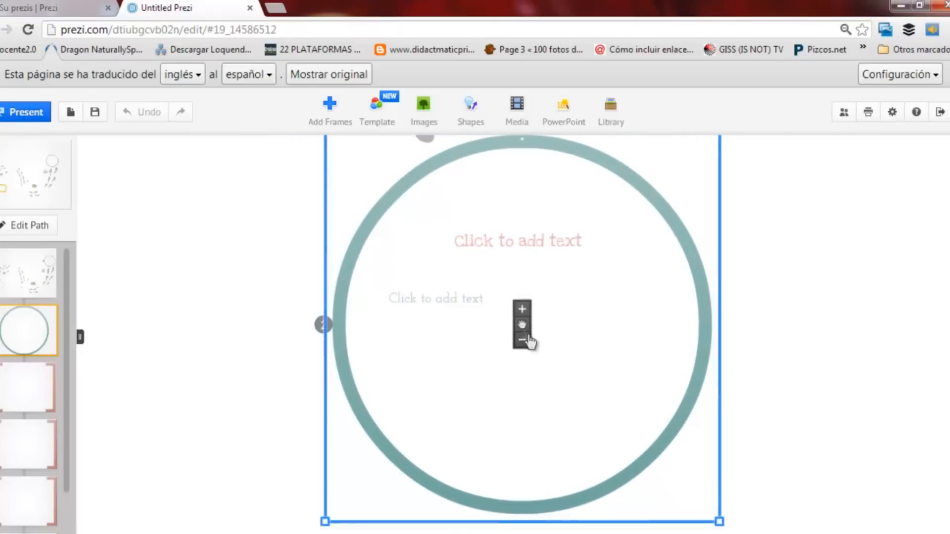
{"action": "left_click", "coordinate": [483, 246]}
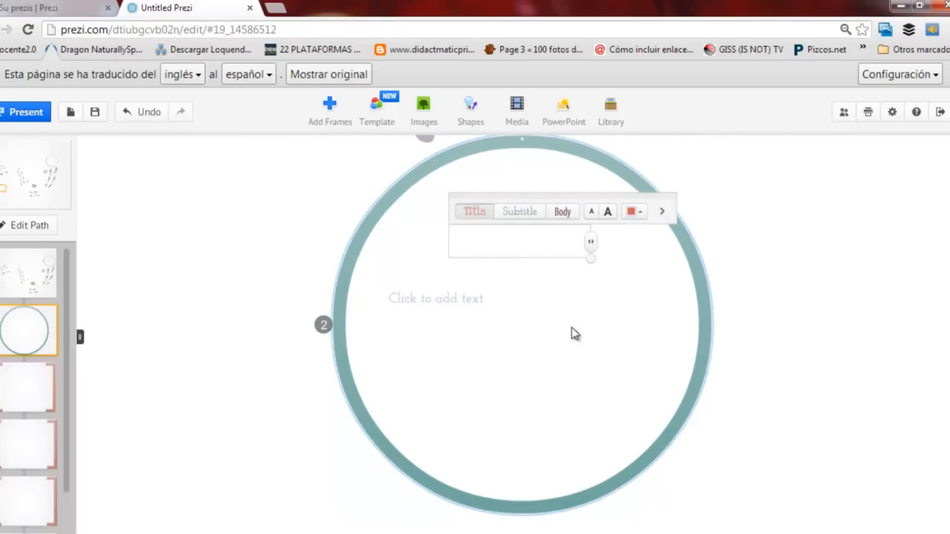
{"action": "type", "text": "Prue"}
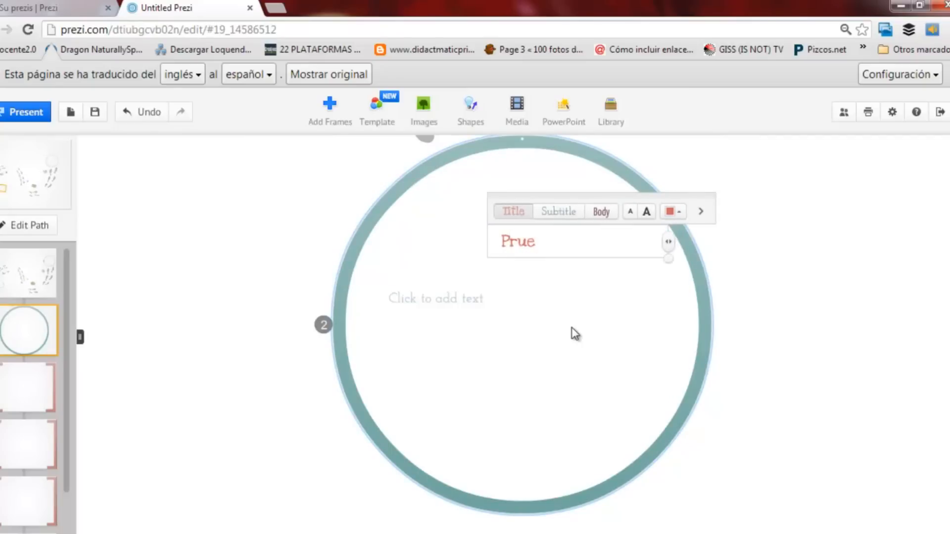
{"action": "type", "text": "ba de Prezi"}
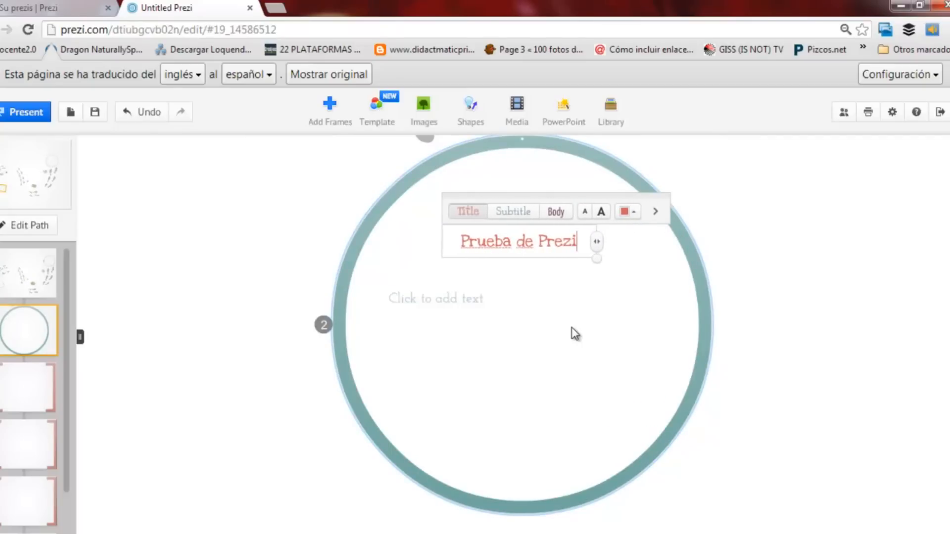
Enter "Será interesante" in the subtitle placeholder below the frame's title
{"action": "left_click", "coordinate": [450, 301]}
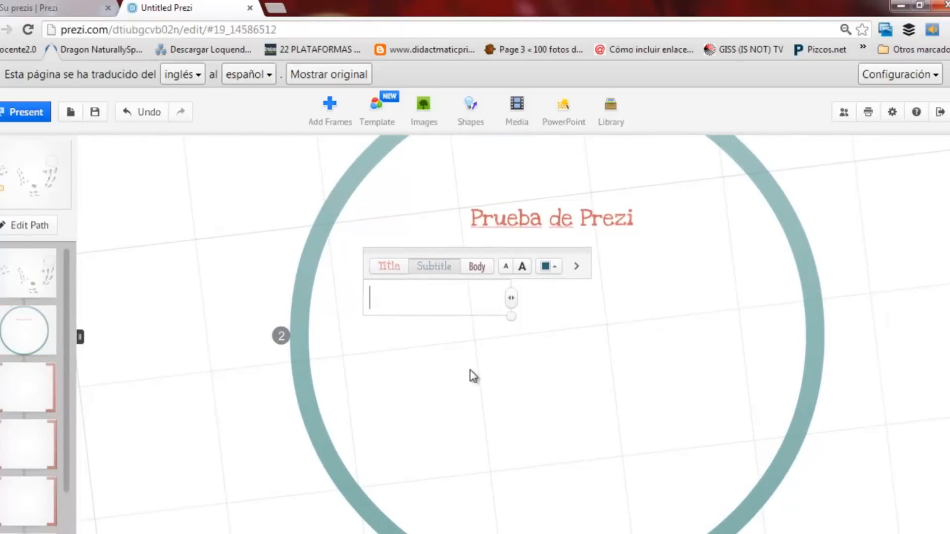
{"action": "type", "text": "Será interesanta"}
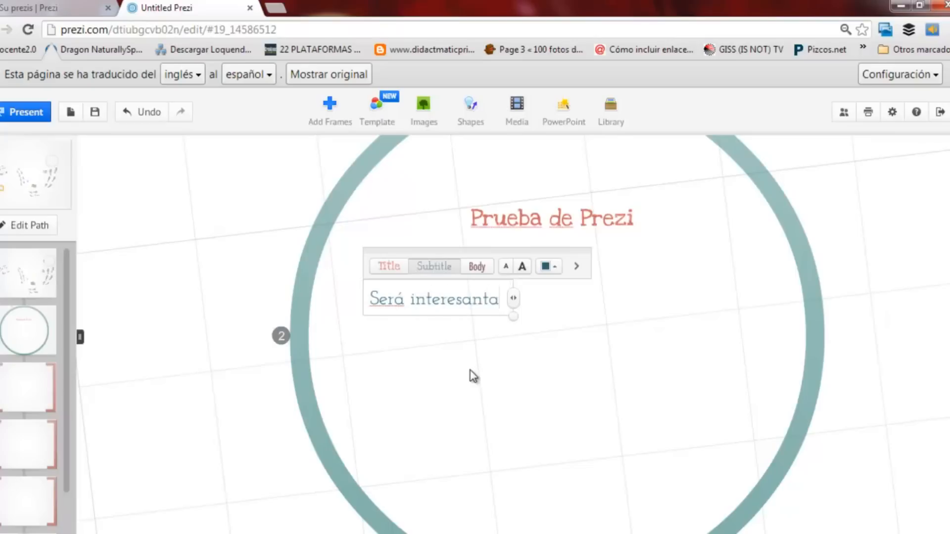
{"action": "key", "text": "BackSpace"}
Try the Body style with a purple colour on the text "Será interesante", enlarging it and shrinking it back
{"action": "left_click_drag", "start_coordinate": [372, 299], "coordinate": [499, 300]}
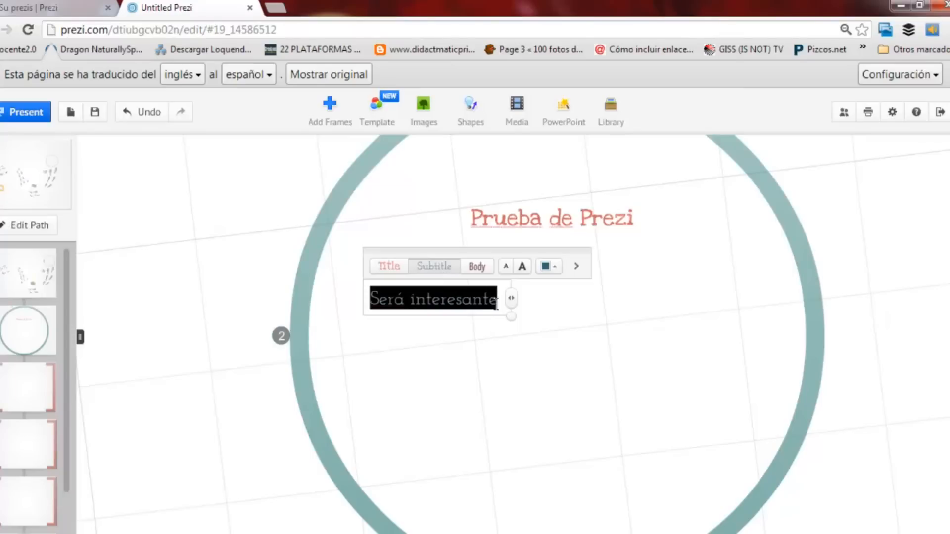
{"action": "left_click", "coordinate": [478, 268]}
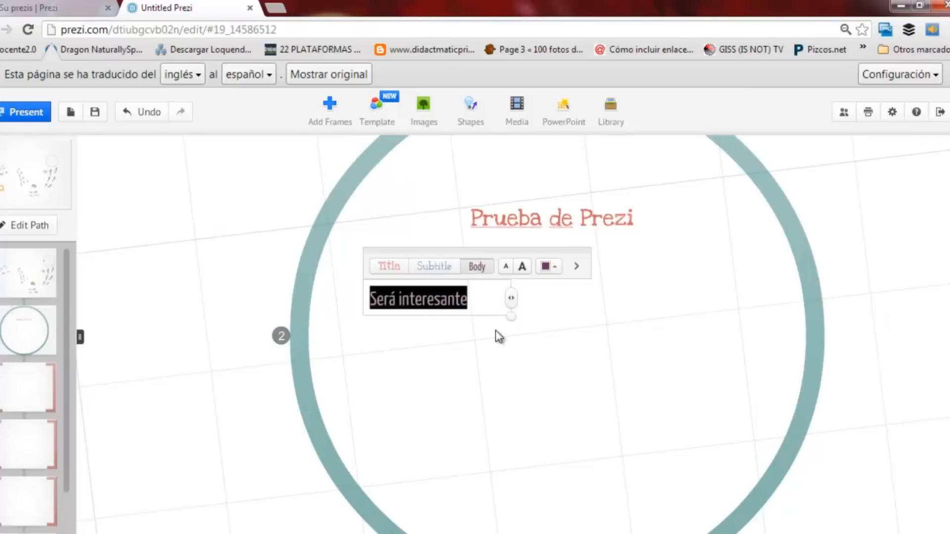
{"action": "left_click", "coordinate": [550, 267]}
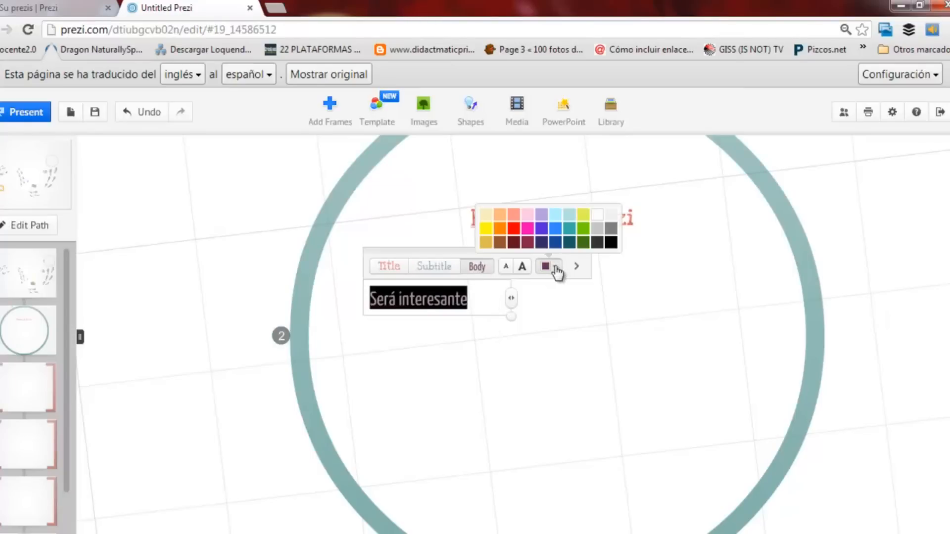
{"action": "left_click", "coordinate": [543, 230]}
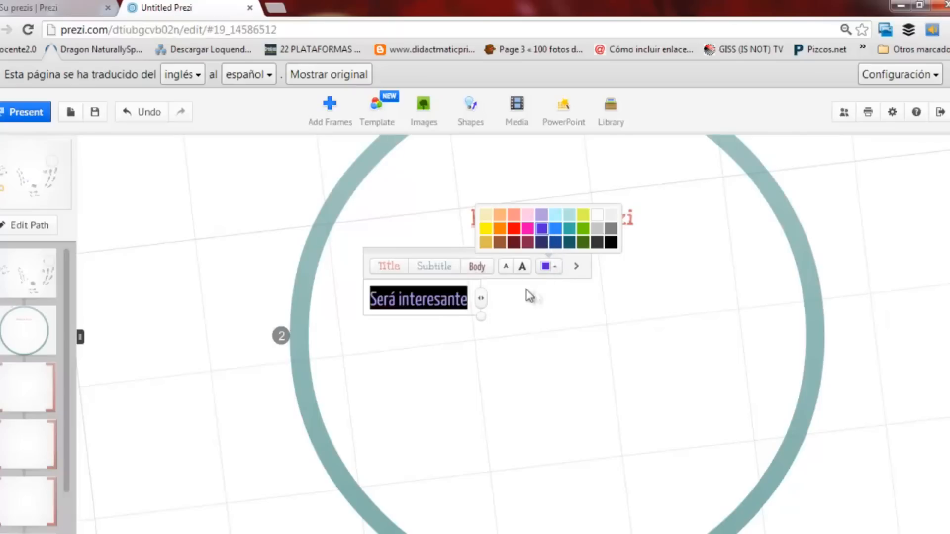
{"action": "left_click", "coordinate": [522, 269]}
{"action": "left_click", "coordinate": [523, 271]}
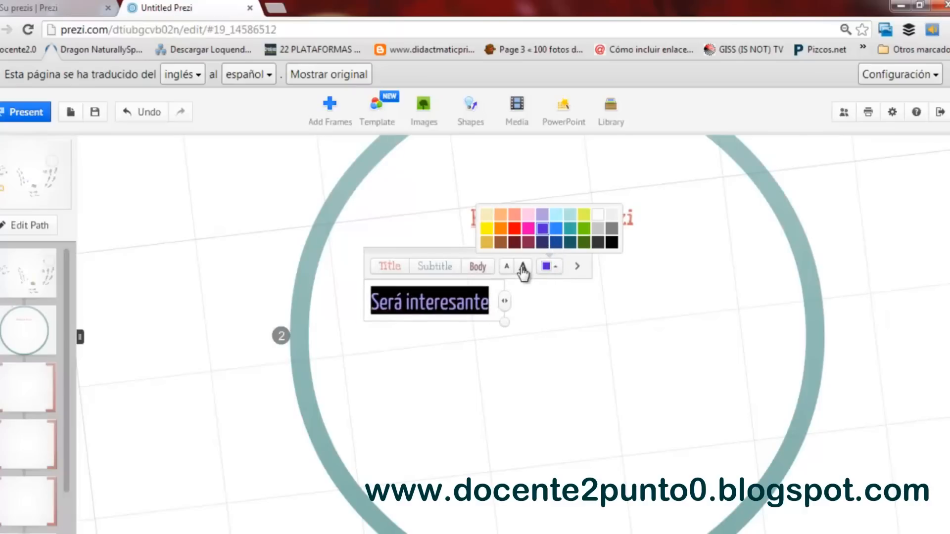
{"action": "left_click", "coordinate": [507, 267]}
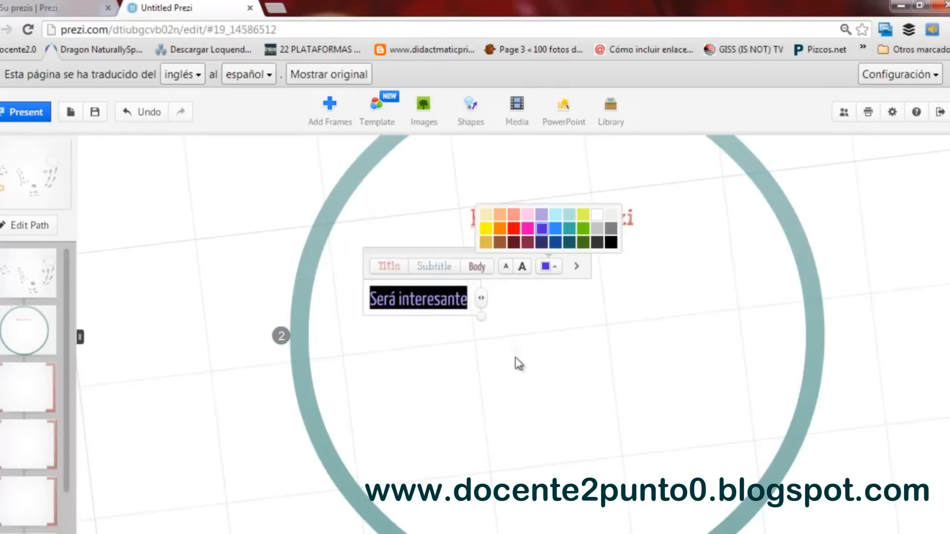
Try the Title style on "Será interesante", return it to the Subtitle style and finish editing the text
{"action": "left_click", "coordinate": [390, 266]}
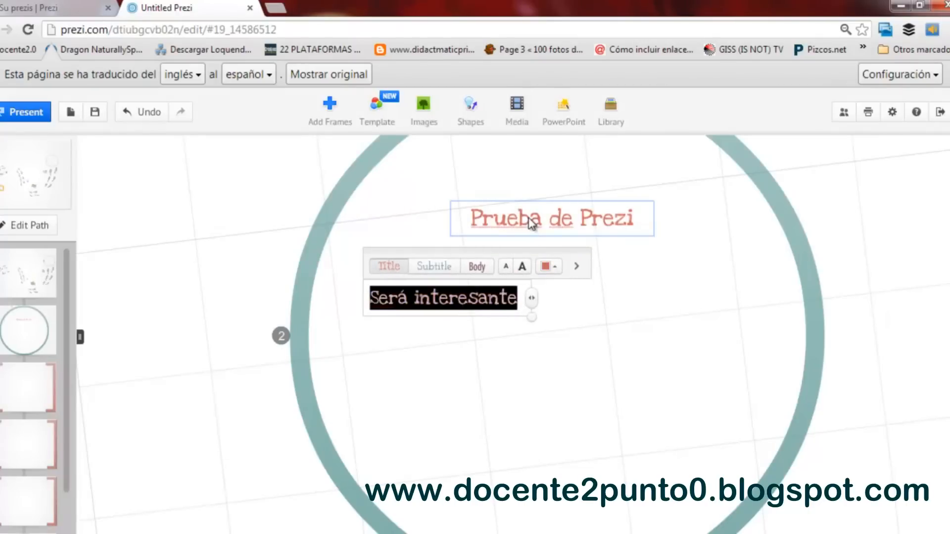
{"action": "left_click", "coordinate": [433, 267]}
{"action": "left_click", "coordinate": [478, 365]}
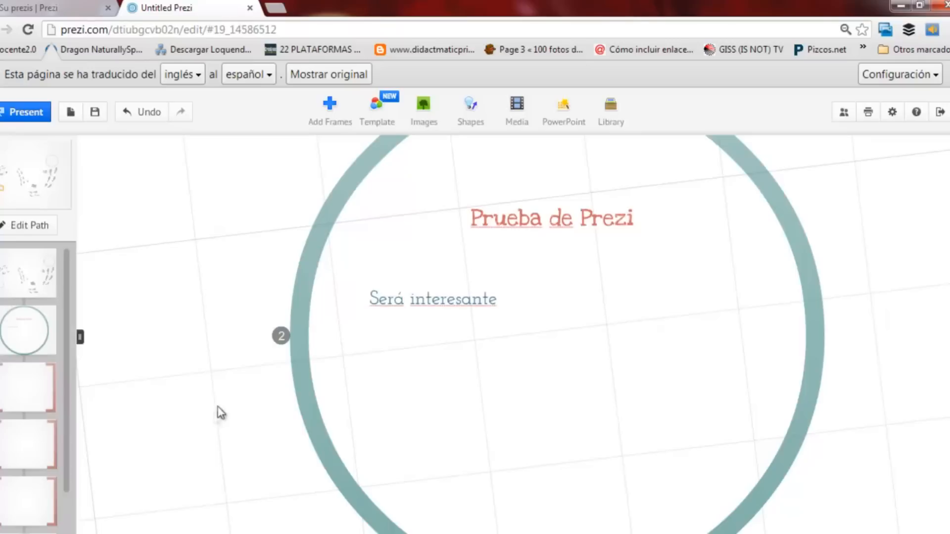
Open the first bracketed frame on the footprint path and enter "Qué bueno" in its subtitle placeholder
{"action": "scroll", "coordinate": [254, 358], "scroll_direction": "up", "scroll_amount": 3}
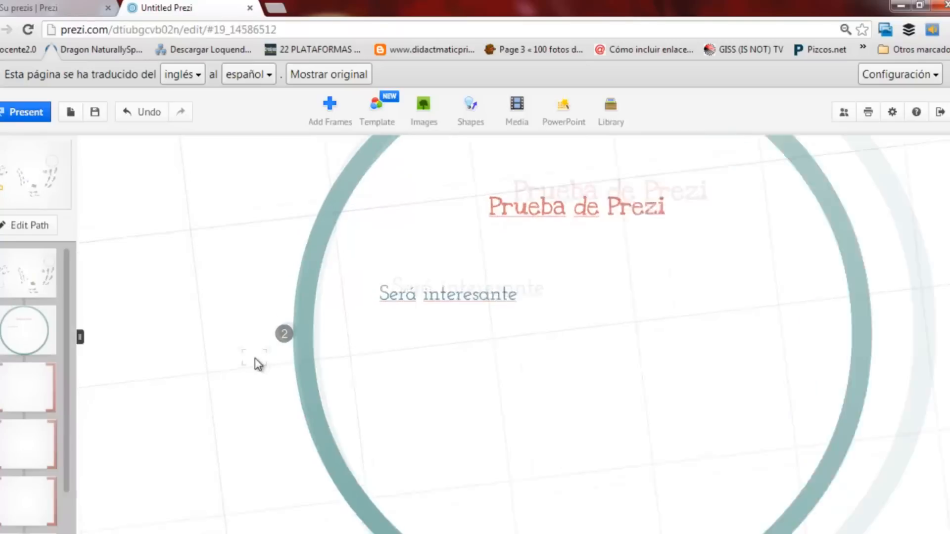
{"action": "scroll", "coordinate": [254, 358], "scroll_direction": "down", "scroll_amount": 2}
{"action": "scroll", "coordinate": [255, 357], "scroll_direction": "down", "scroll_amount": 5}
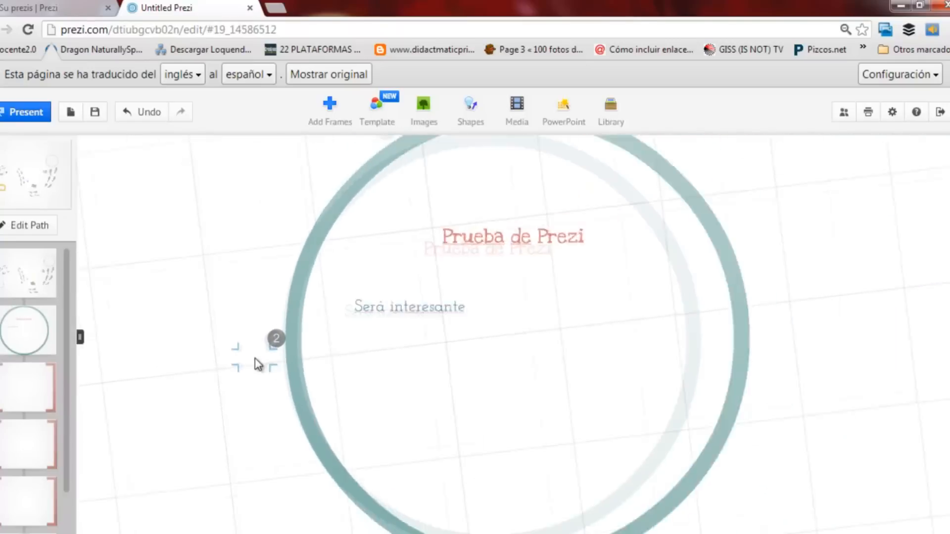
{"action": "scroll", "coordinate": [255, 358], "scroll_direction": "down", "scroll_amount": 5}
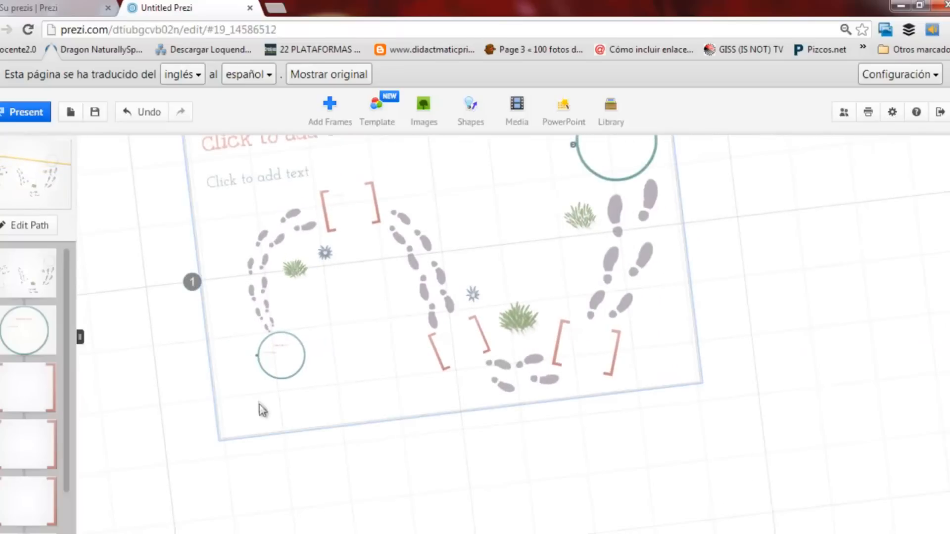
{"action": "left_click", "coordinate": [357, 215]}
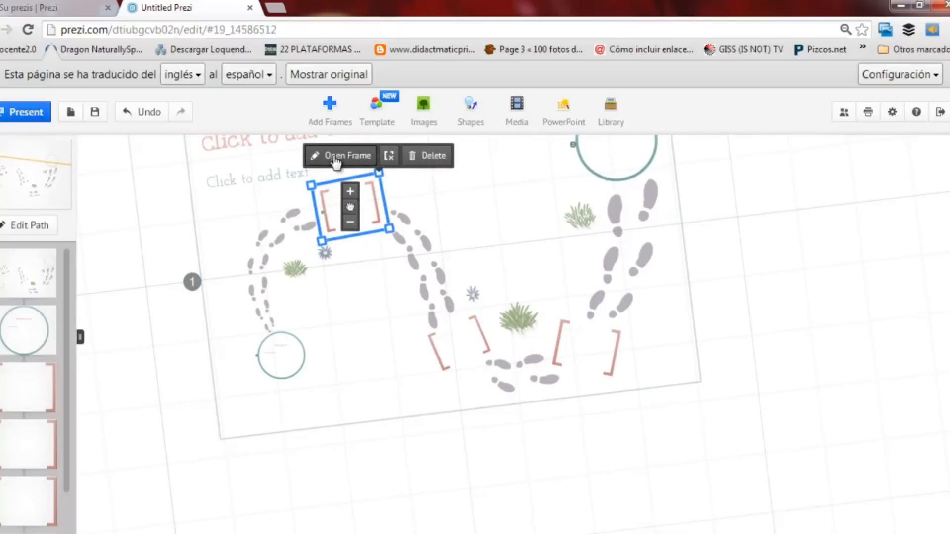
{"action": "left_click", "coordinate": [335, 158]}
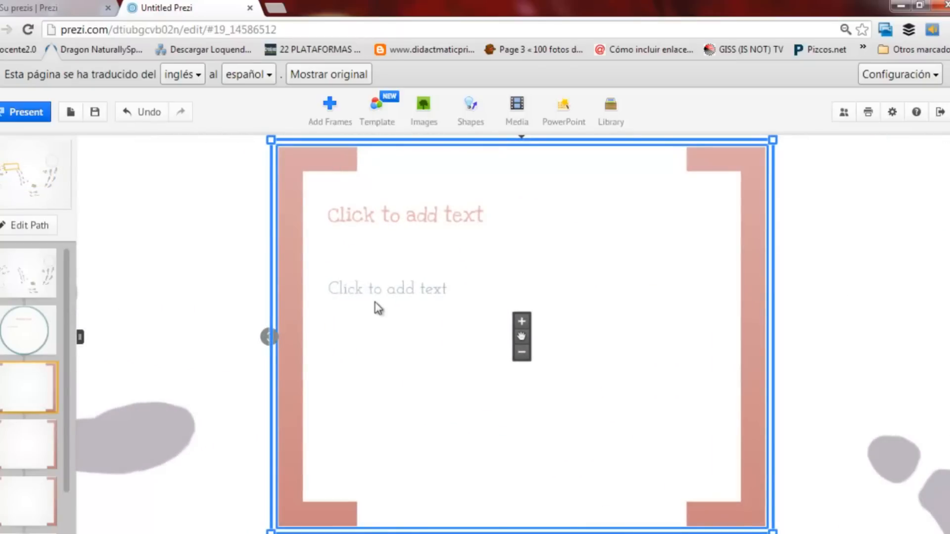
{"action": "left_click", "coordinate": [399, 295]}
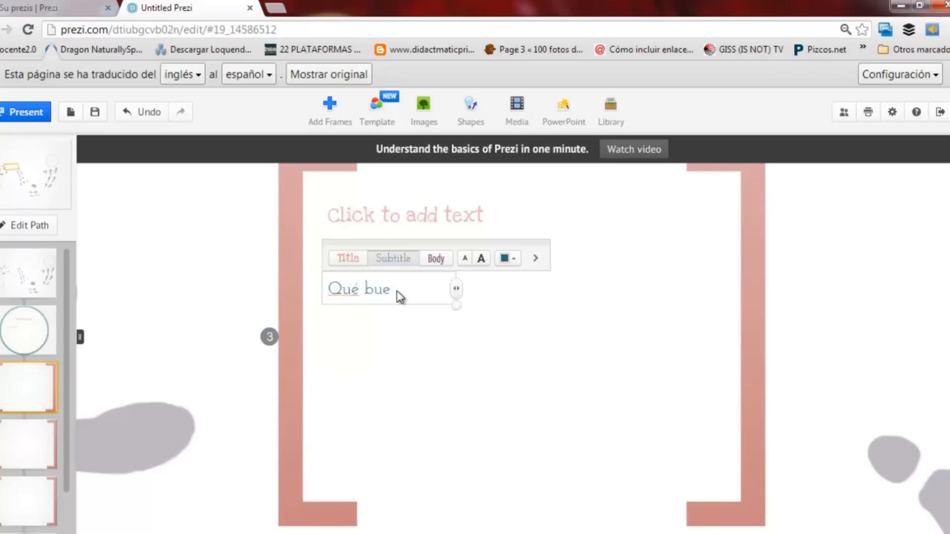
Enter "Estamos aprendiendo" as the title of the first bracketed frame and finish editing the text
{"action": "left_click", "coordinate": [402, 219]}
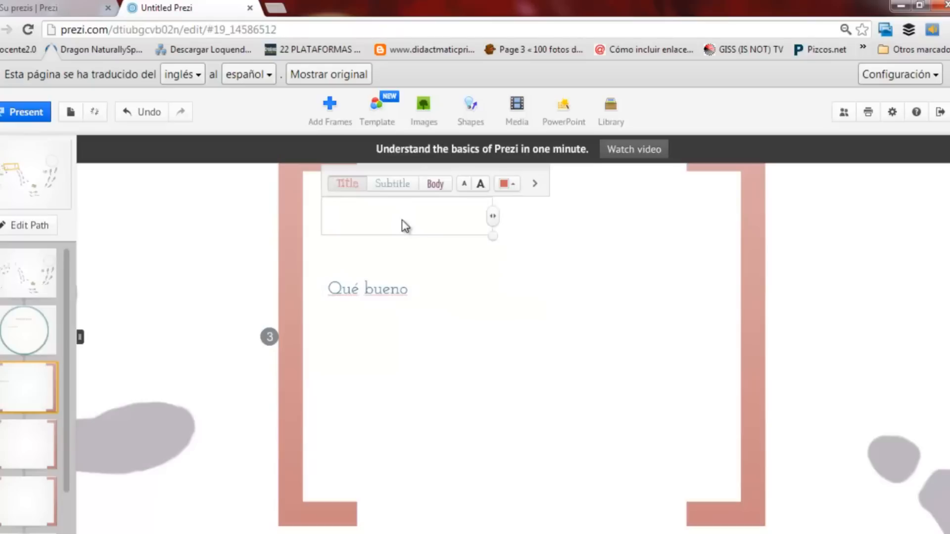
{"action": "type", "text": "Estamos"}
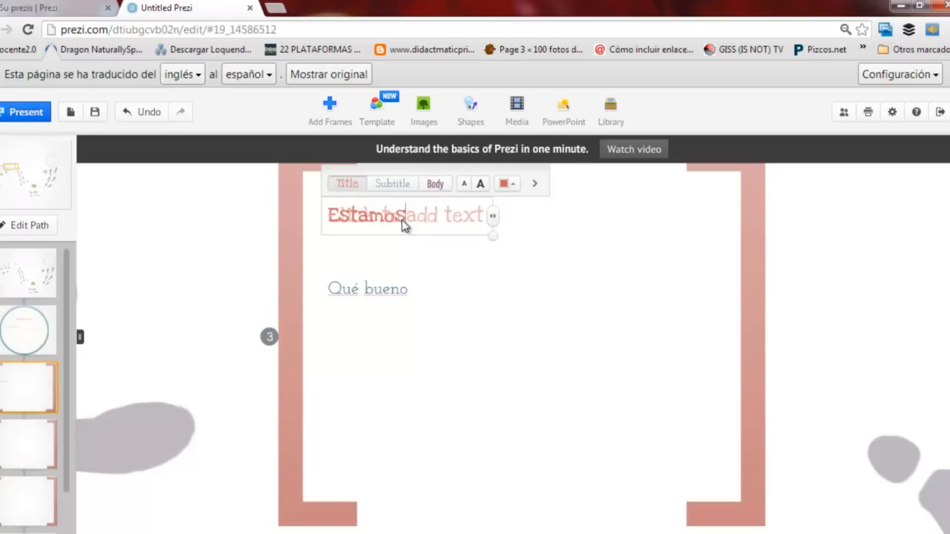
{"action": "type", "text": " apren"}
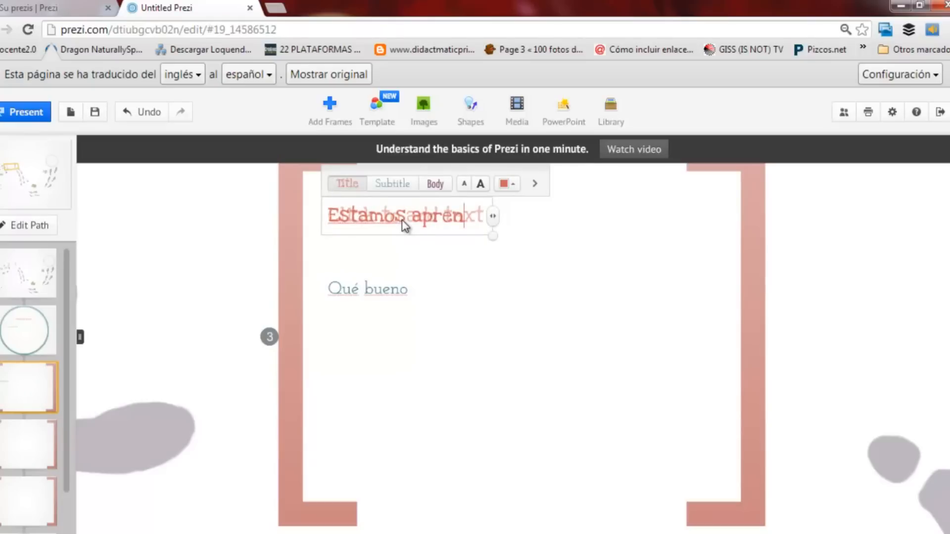
{"action": "type", "text": "diendo"}
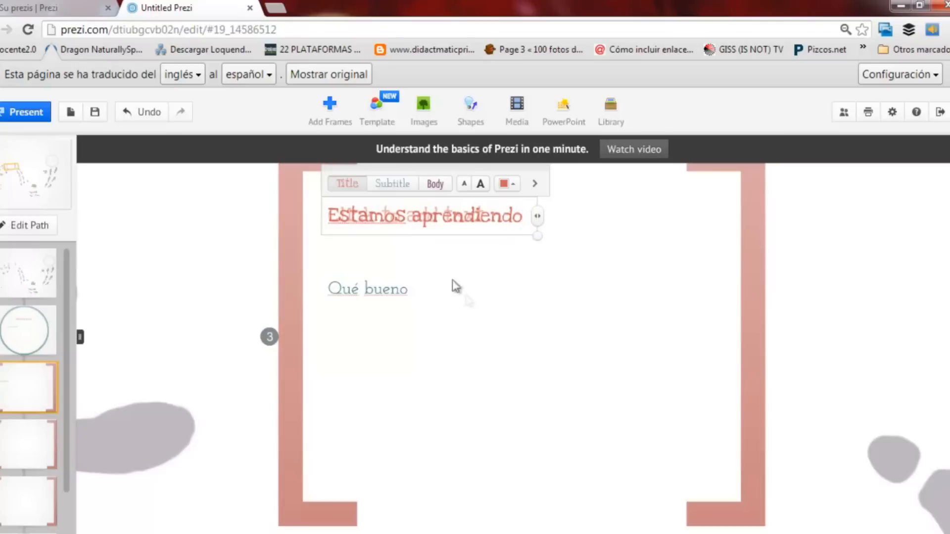
{"action": "left_click", "coordinate": [477, 309]}
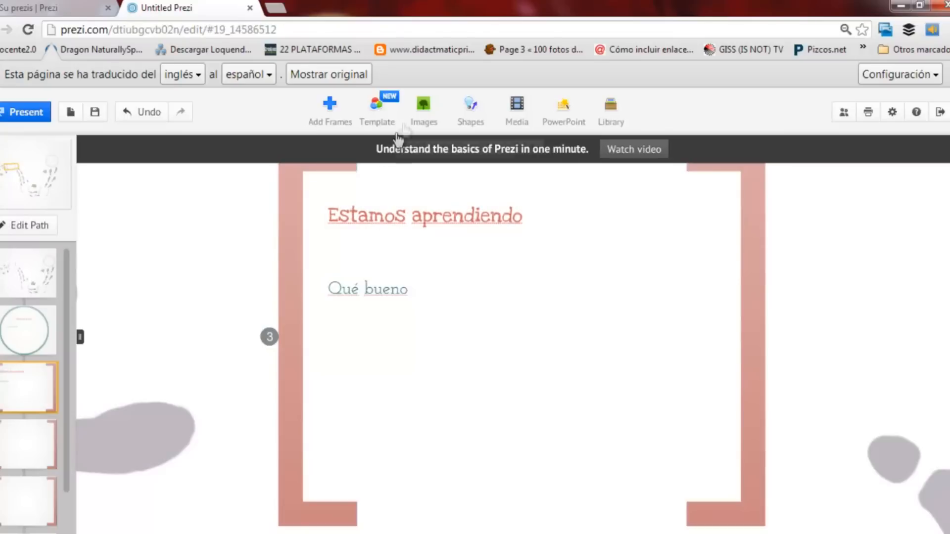
Insert the image file "logo docente 20" from the computer's Imágenes library into the first bracketed frame
{"action": "left_click", "coordinate": [425, 115]}
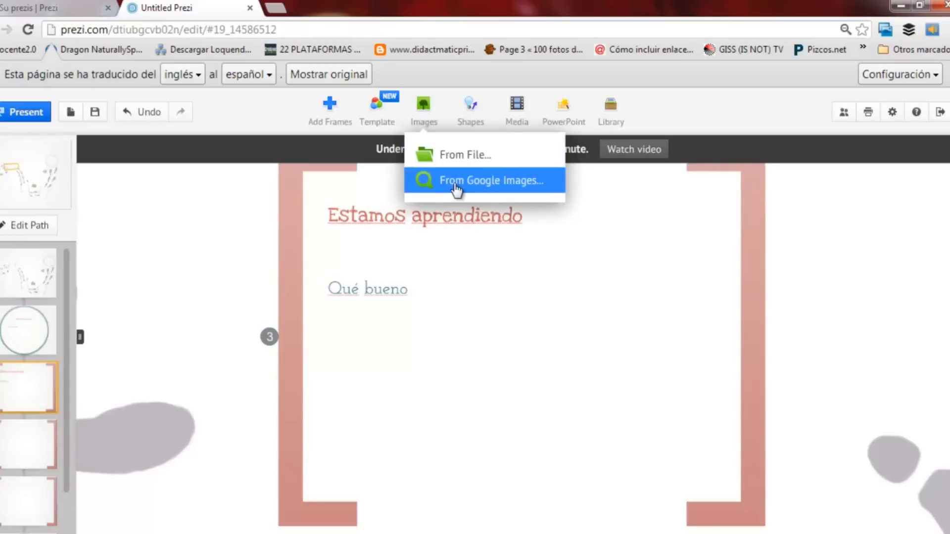
{"action": "left_click", "coordinate": [461, 156]}
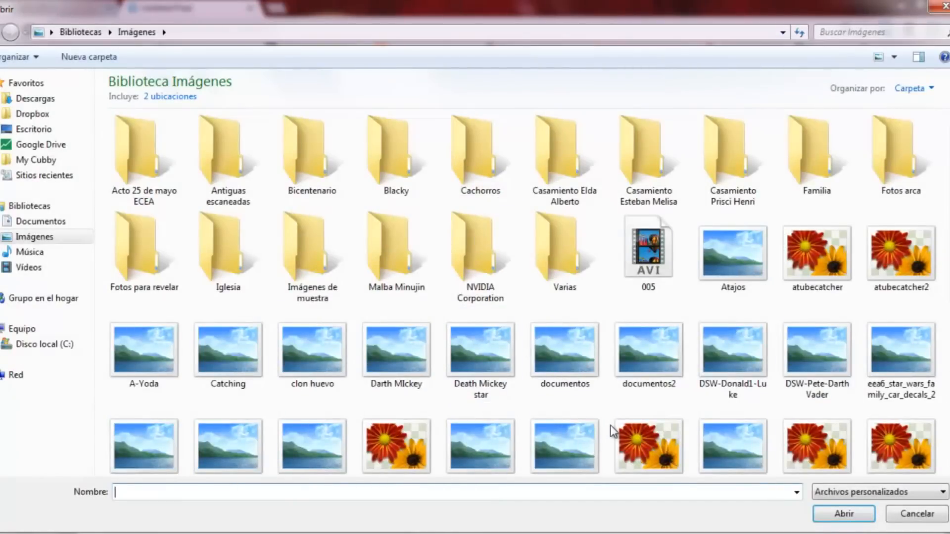
{"action": "scroll", "coordinate": [662, 247], "scroll_direction": "down", "scroll_amount": 2}
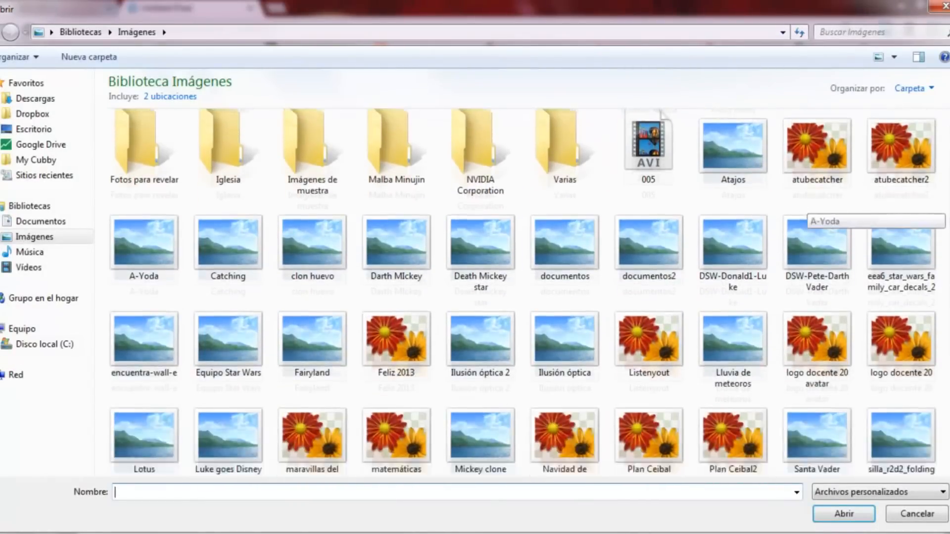
{"action": "scroll", "coordinate": [527, 293], "scroll_direction": "down", "scroll_amount": 2}
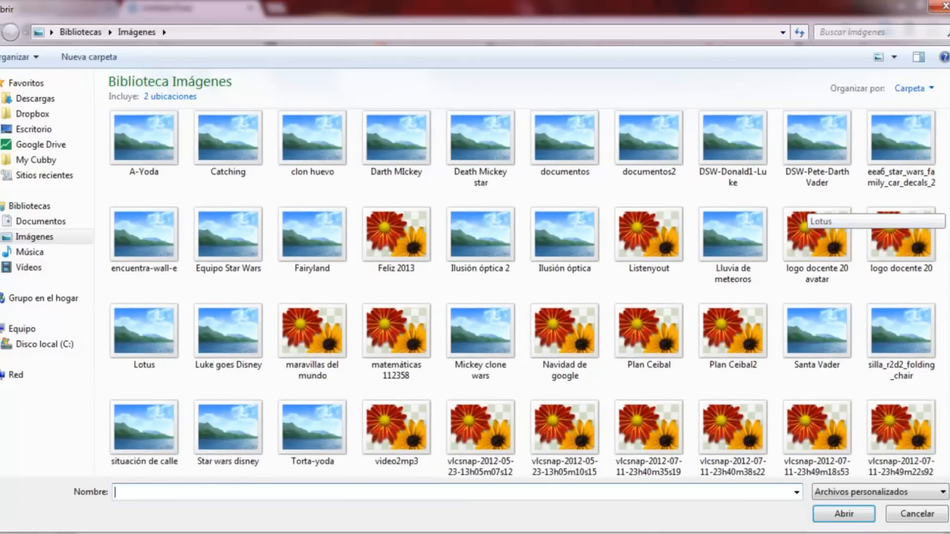
{"action": "double_click", "coordinate": [904, 251]}
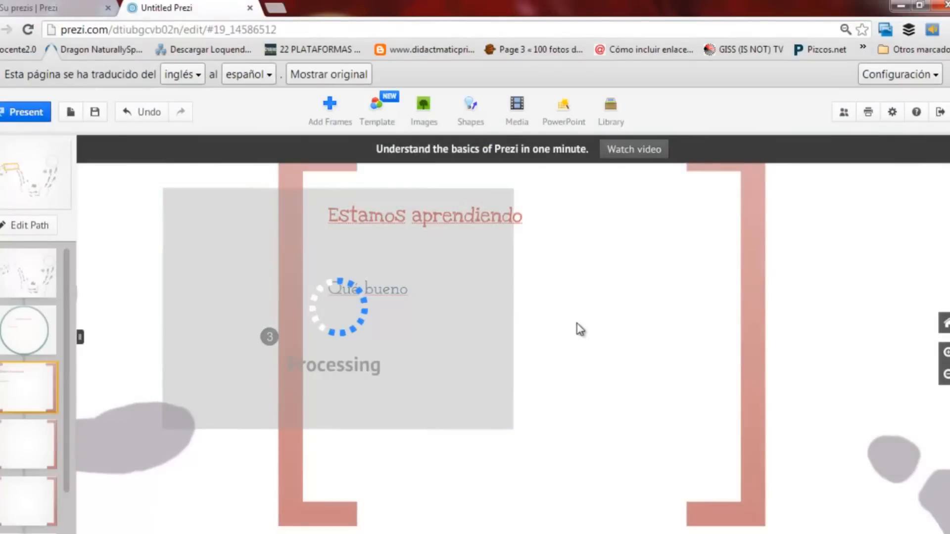
Move the Docente 2.0 logo inside the frame, below the title and beside "Qué bueno", and deselect it
{"action": "left_click", "coordinate": [338, 328]}
{"action": "left_click_drag", "start_coordinate": [348, 309], "coordinate": [575, 367]}
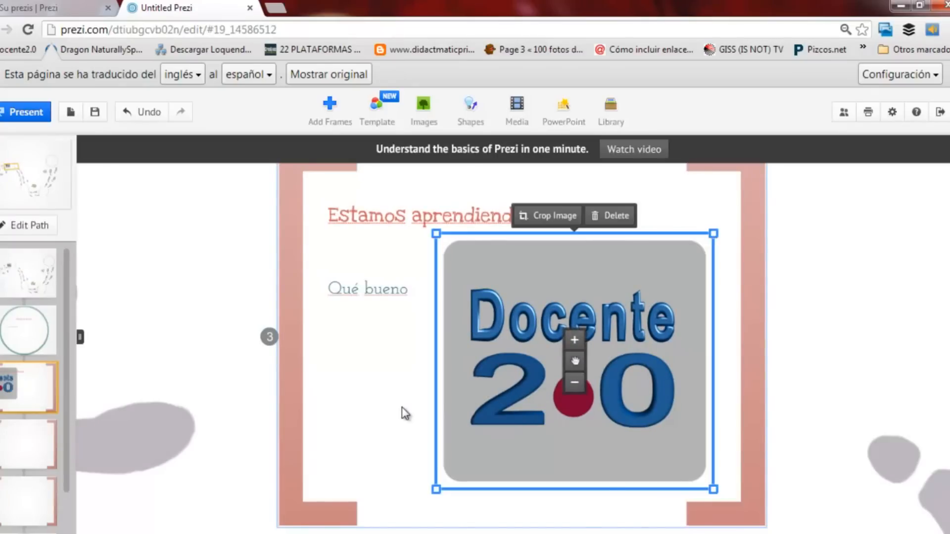
{"action": "left_click", "coordinate": [847, 339]}
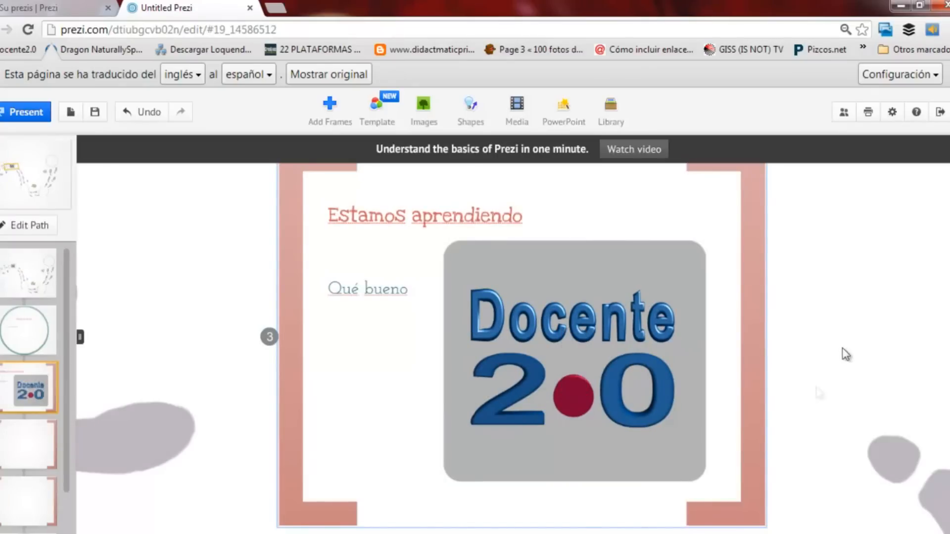
Open the second bracketed frame on the footprint path, the empty one following the frame with the Docente 2.0 logo
{"action": "scroll", "coordinate": [857, 390], "scroll_direction": "down", "scroll_amount": 5}
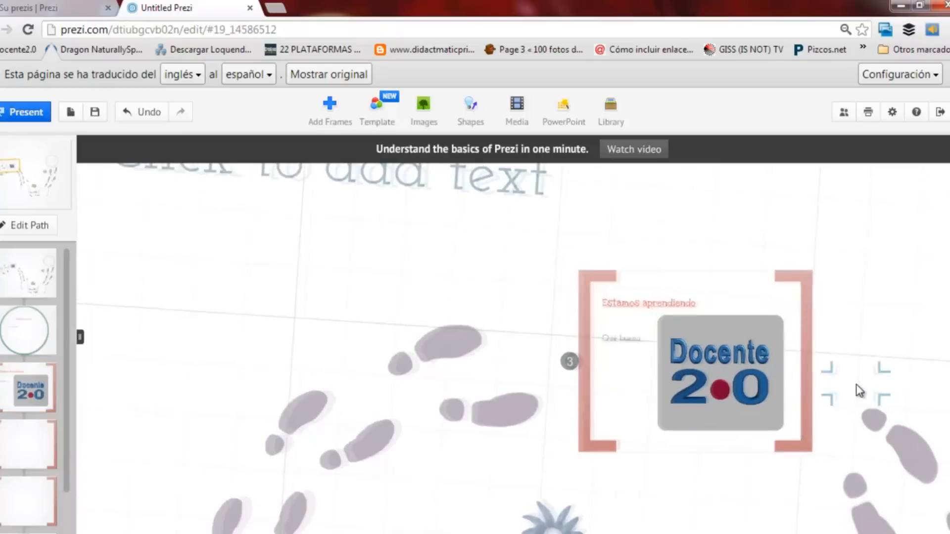
{"action": "mouse_move", "coordinate": [940, 339]}
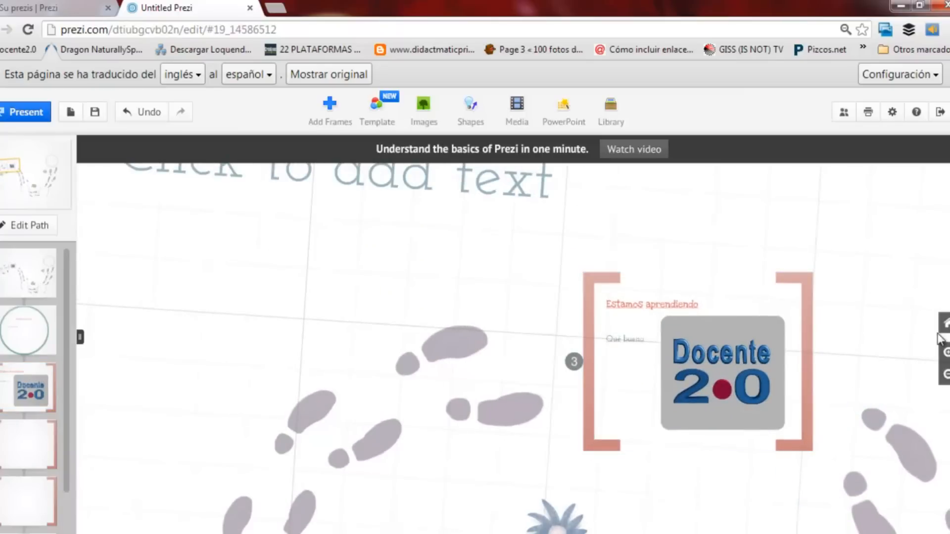
{"action": "left_click", "coordinate": [946, 353]}
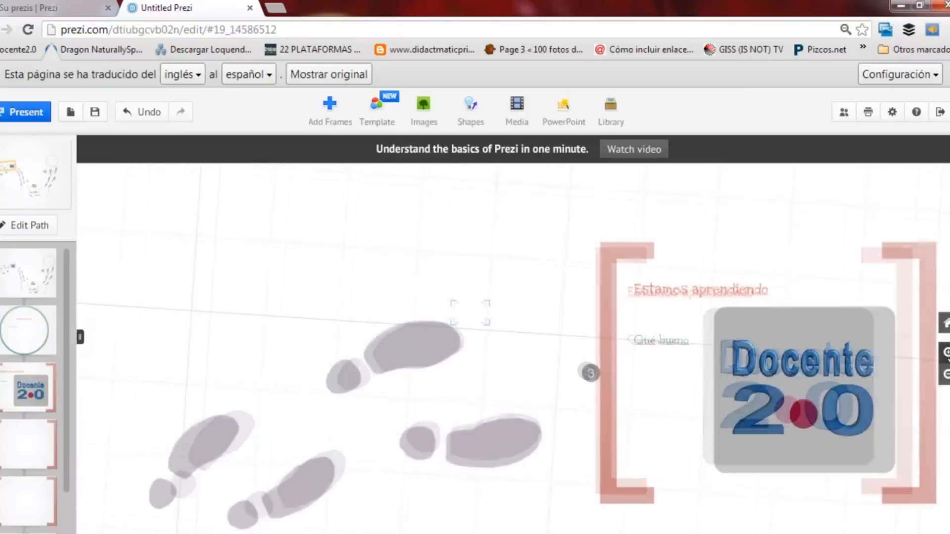
{"action": "left_click", "coordinate": [946, 375]}
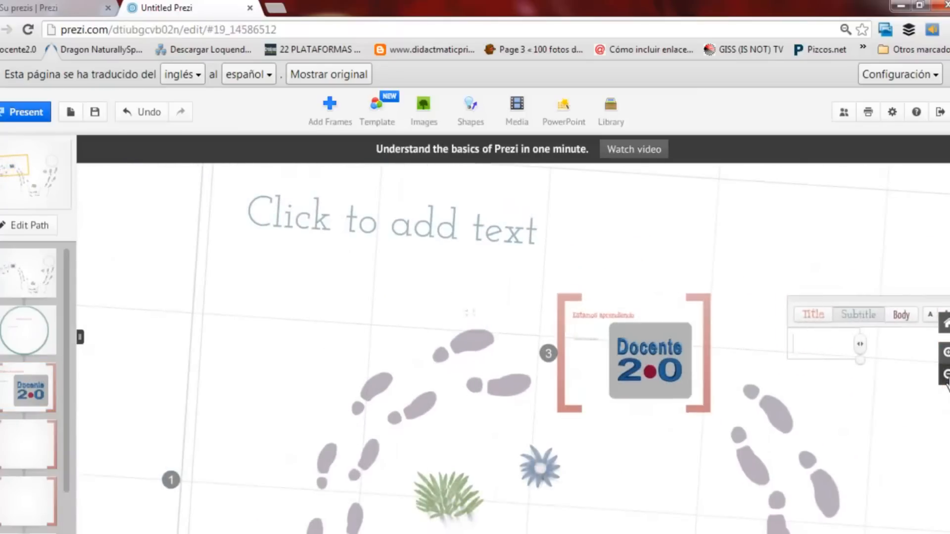
{"action": "left_click", "coordinate": [946, 376]}
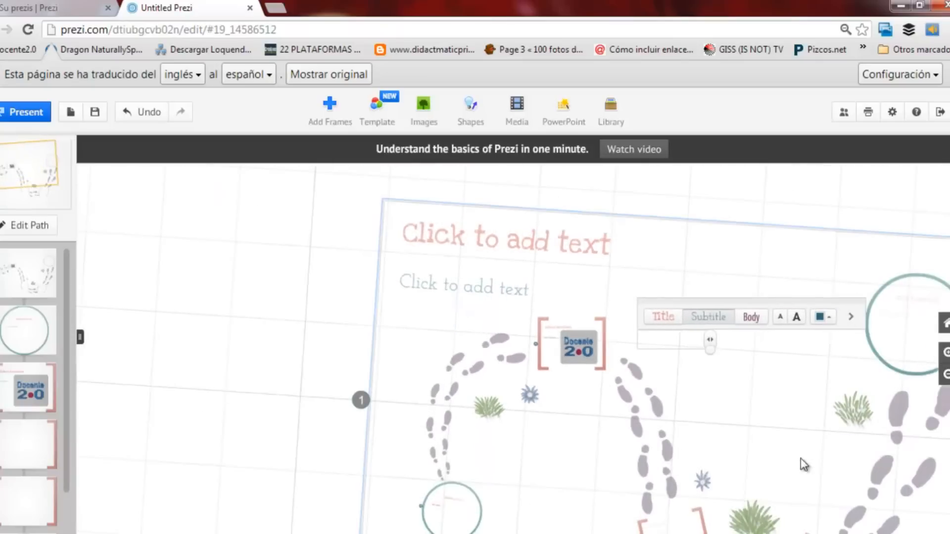
{"action": "left_click_drag", "start_coordinate": [799, 450], "coordinate": [775, 347]}
{"action": "left_click", "coordinate": [636, 396]}
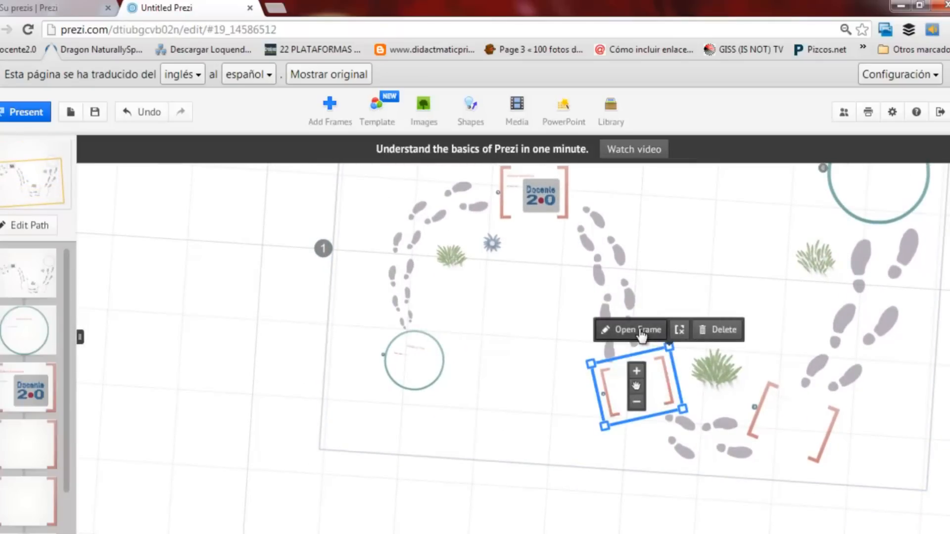
{"action": "left_click", "coordinate": [641, 333]}
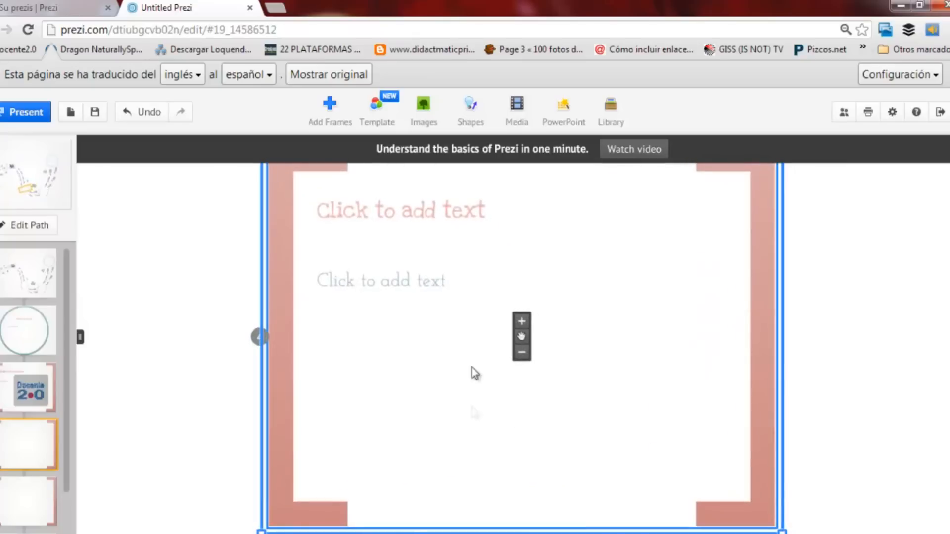
Search Google Images for "maestro" to find a picture for the second bracketed frame
{"action": "left_click", "coordinate": [432, 114]}
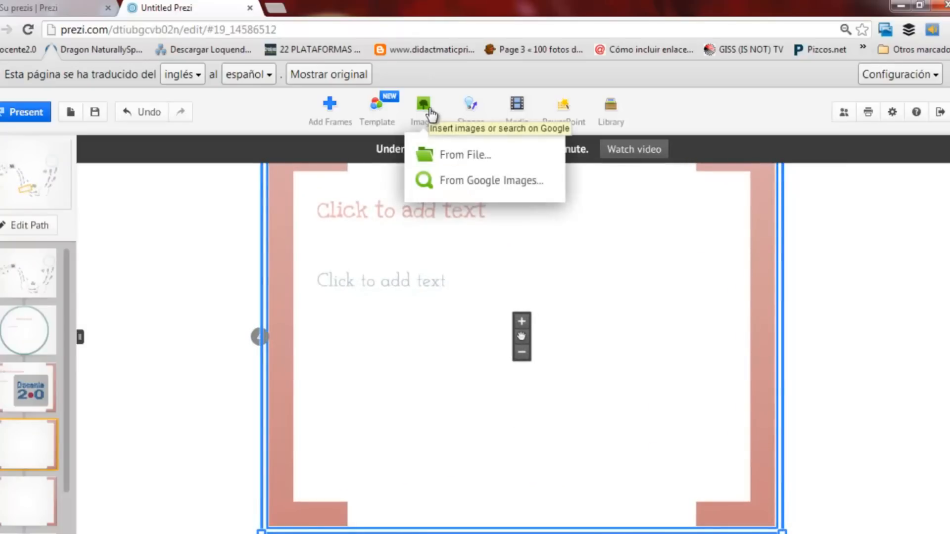
{"action": "left_click", "coordinate": [465, 181]}
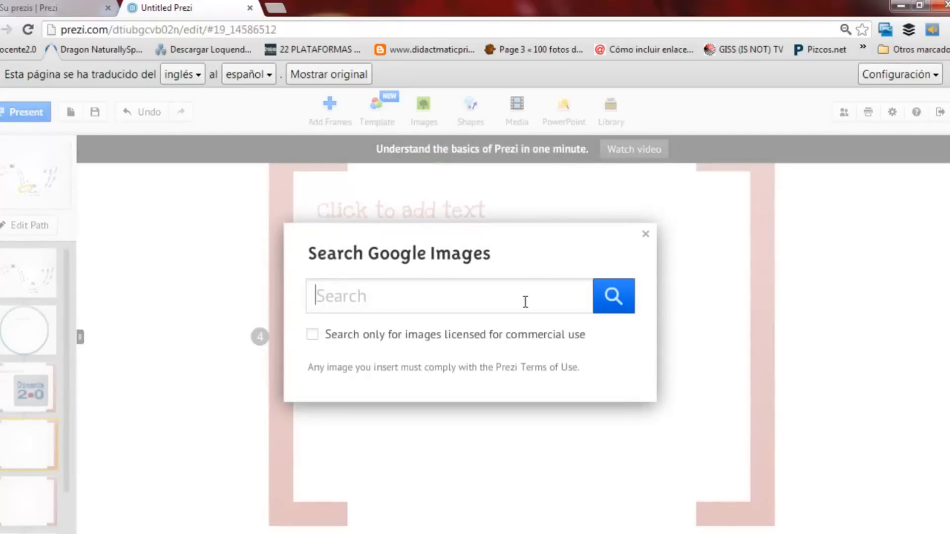
{"action": "type", "text": "maestro"}
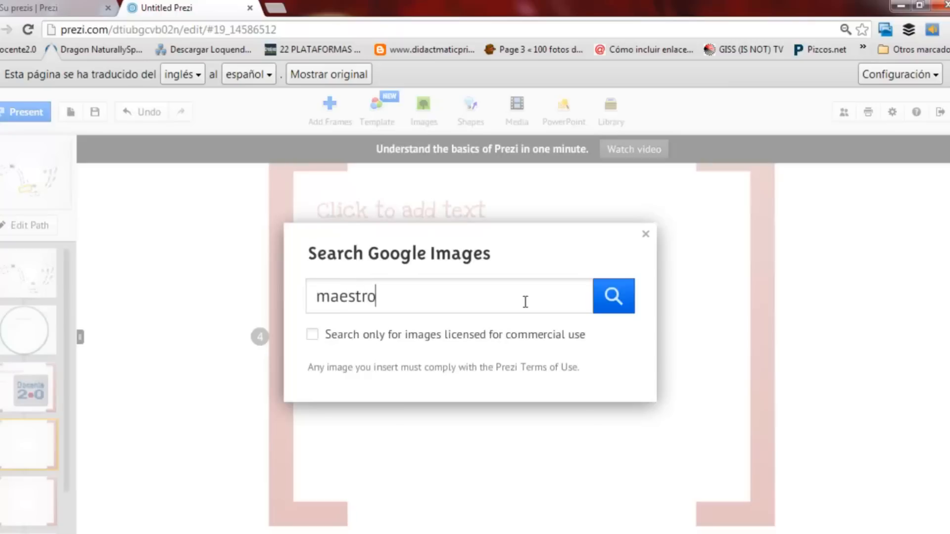
{"action": "key", "text": "Return"}
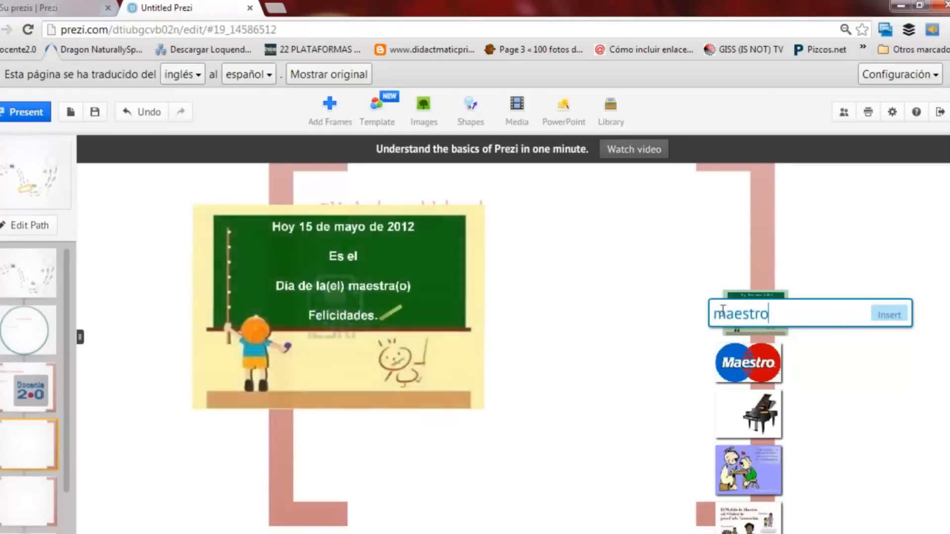
Insert the drawing of the teacher in a blue jacket at a blackboard and move it into the right half of the frame
{"action": "scroll", "coordinate": [742, 346], "scroll_direction": "down", "scroll_amount": 3}
{"action": "left_click", "coordinate": [742, 342]}
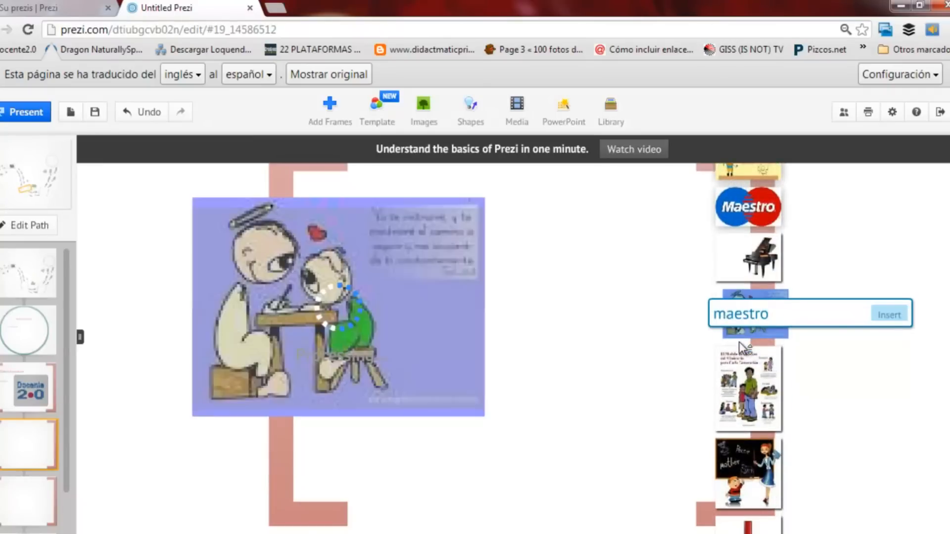
{"action": "scroll", "coordinate": [740, 343], "scroll_direction": "down", "scroll_amount": 1}
{"action": "scroll", "coordinate": [740, 342], "scroll_direction": "down", "scroll_amount": 1}
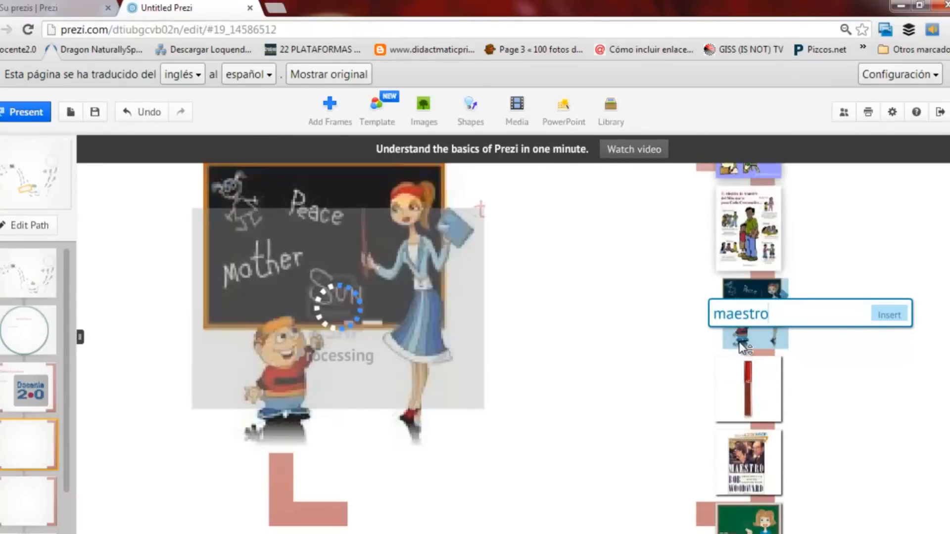
{"action": "scroll", "coordinate": [739, 342], "scroll_direction": "down", "scroll_amount": 1}
{"action": "scroll", "coordinate": [740, 343], "scroll_direction": "down", "scroll_amount": 1}
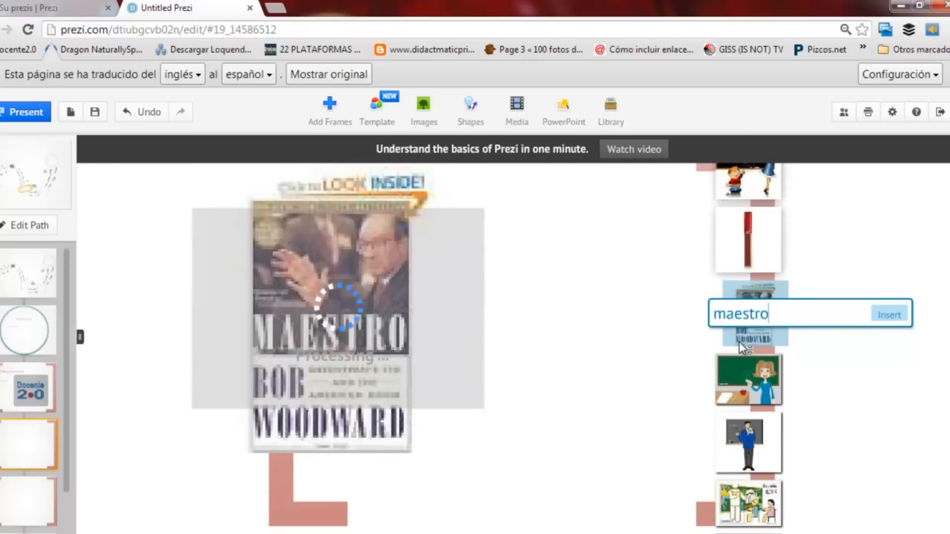
{"action": "scroll", "coordinate": [739, 342], "scroll_direction": "down", "scroll_amount": 2}
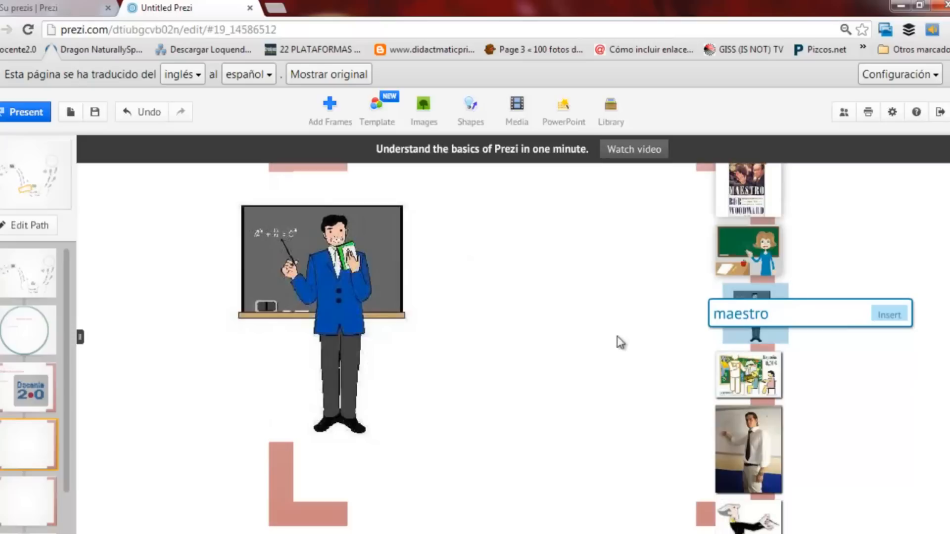
{"action": "left_click", "coordinate": [889, 316]}
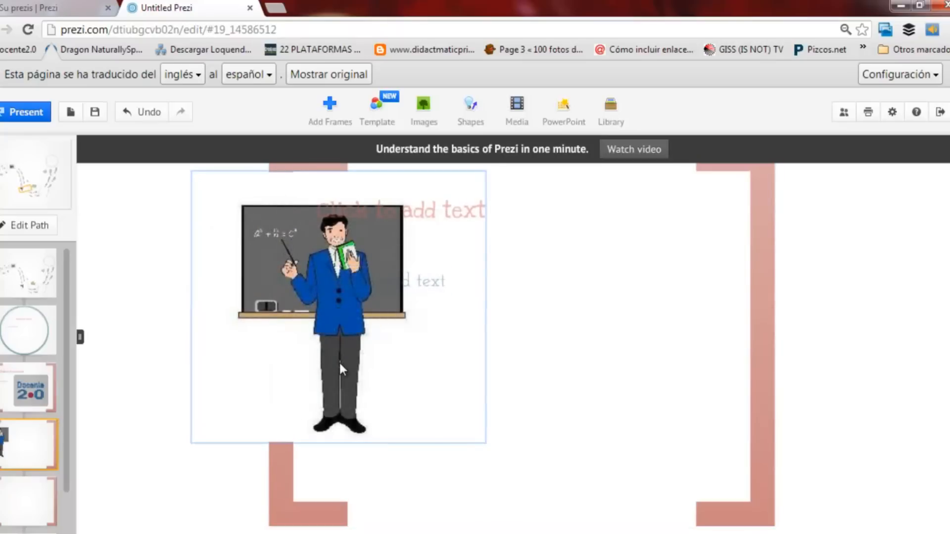
{"action": "left_click", "coordinate": [341, 346]}
{"action": "left_click_drag", "start_coordinate": [339, 311], "coordinate": [573, 370]}
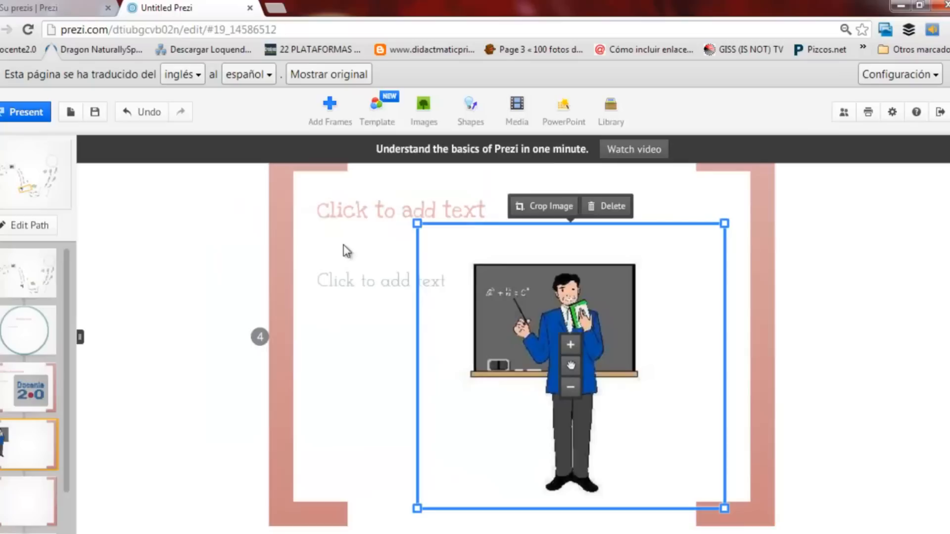
Enter the title "Maestro de Prezi" and the subtitle "Estamos al día" in the frame with the teacher drawing
{"action": "left_click", "coordinate": [354, 213]}
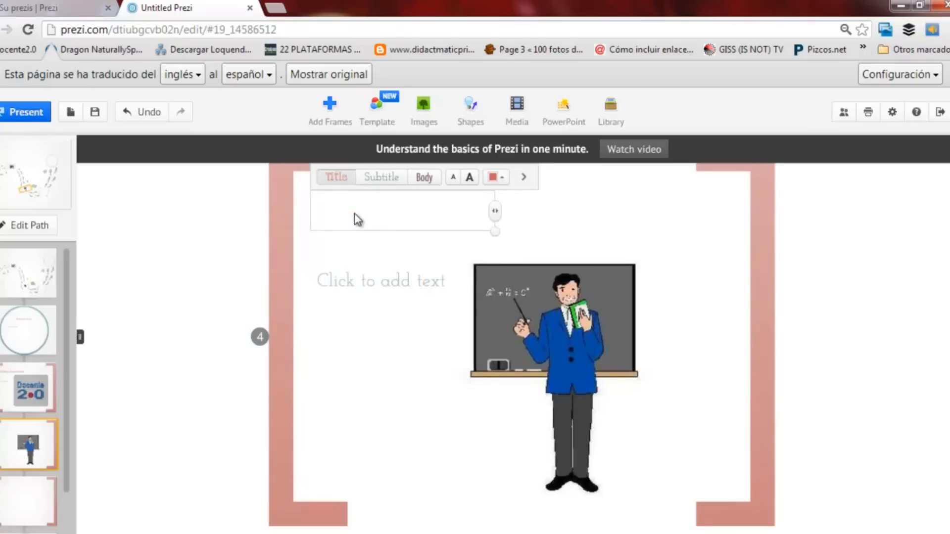
{"action": "type", "text": "Maestro de Prezi"}
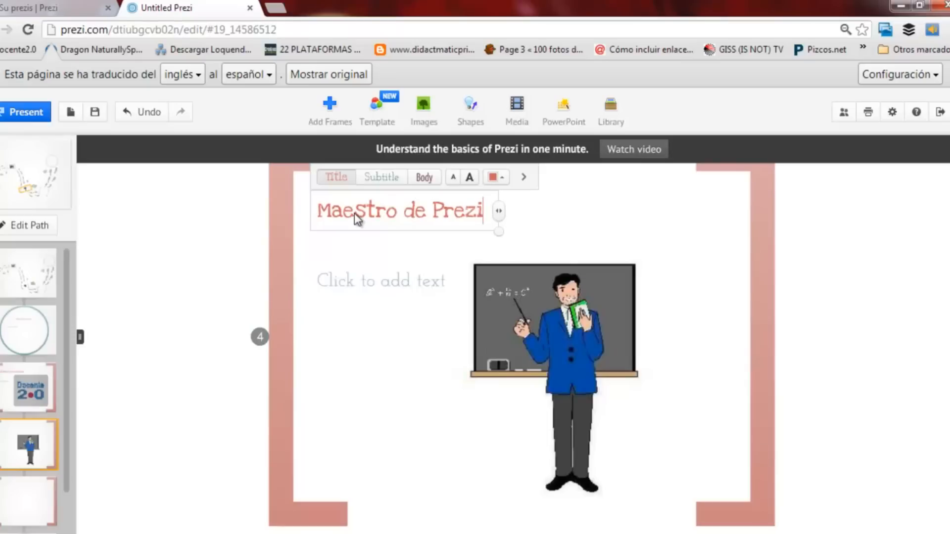
{"action": "left_click", "coordinate": [364, 282]}
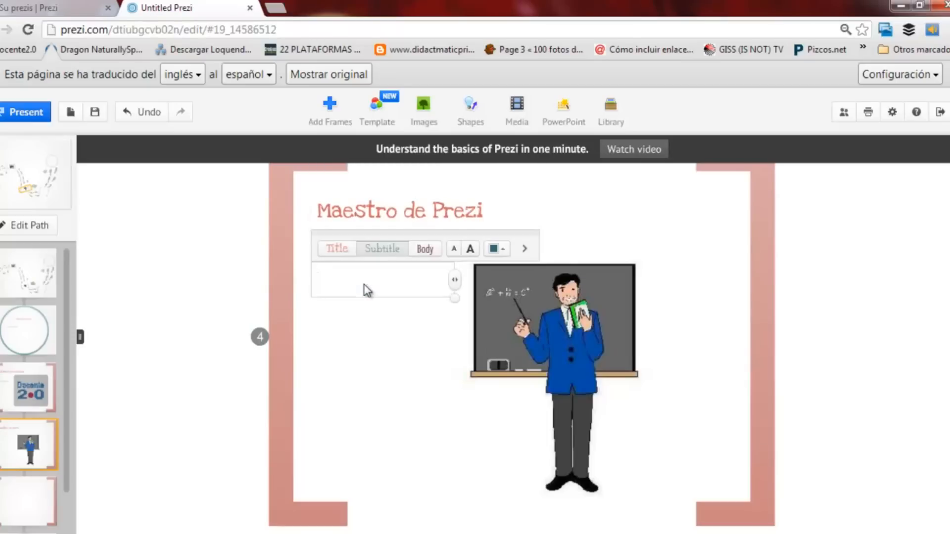
{"action": "type", "text": "Estamos al día"}
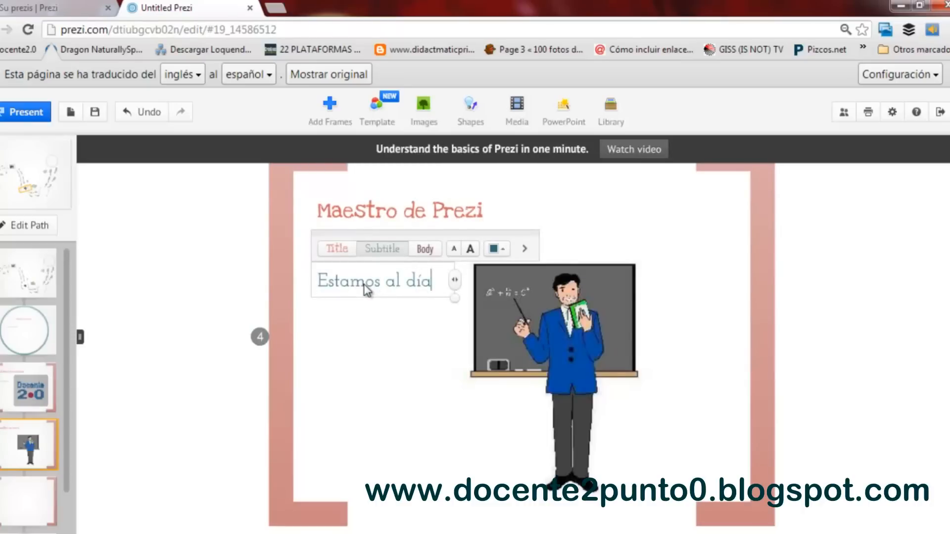
{"action": "left_click", "coordinate": [358, 377]}
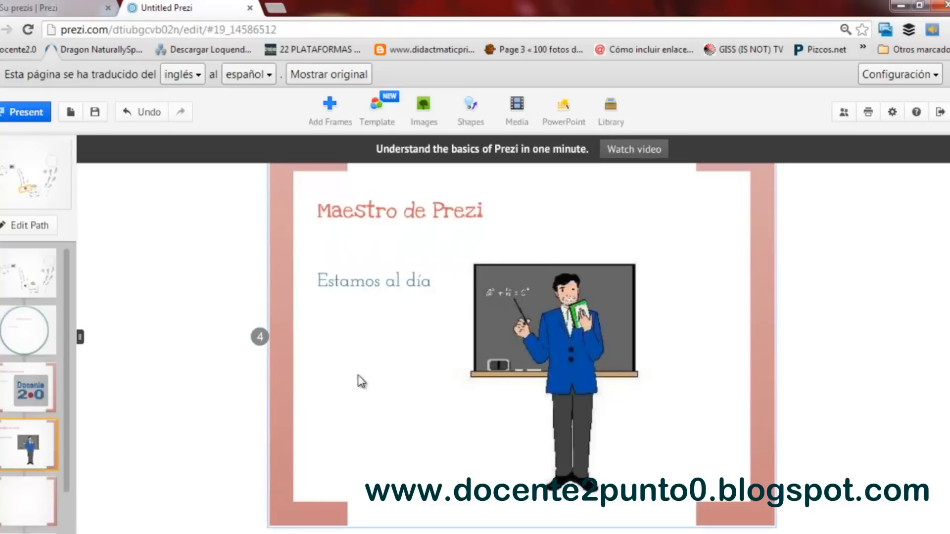
Draw an arrow from below "Estamos al día" to the teacher's blackboard and bend it downward into a curve
{"action": "left_click", "coordinate": [471, 110]}
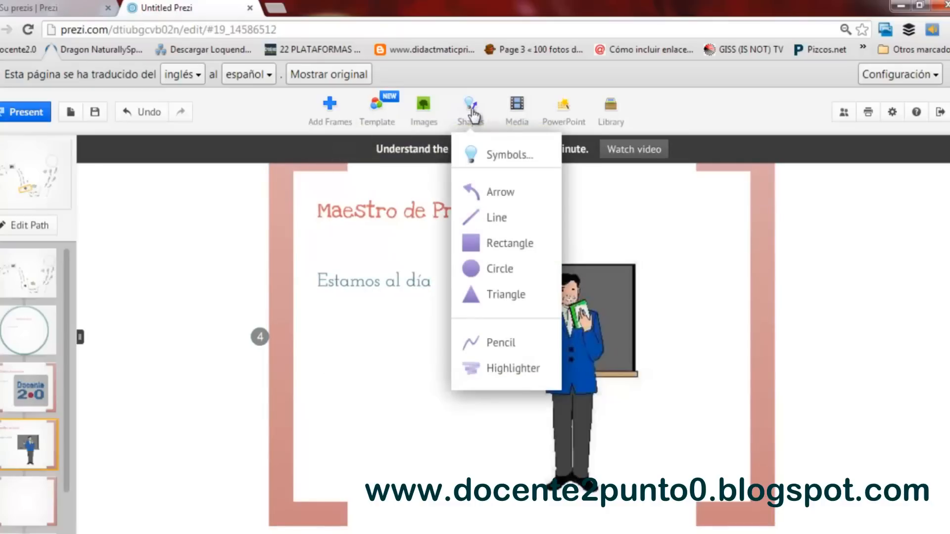
{"action": "left_click", "coordinate": [497, 192]}
{"action": "left_click", "coordinate": [341, 300]}
{"action": "mouse_move", "coordinate": [345, 304]}
{"action": "left_mouse_down"}
{"action": "mouse_move", "coordinate": [347, 269]}
{"action": "mouse_move", "coordinate": [361, 290]}
{"action": "mouse_move", "coordinate": [373, 285]}
{"action": "mouse_move", "coordinate": [365, 291]}
{"action": "mouse_move", "coordinate": [396, 325]}
{"action": "mouse_move", "coordinate": [428, 345]}
{"action": "mouse_move", "coordinate": [455, 346]}
{"action": "left_mouse_up"}
{"action": "left_click_drag", "start_coordinate": [396, 322], "coordinate": [389, 351]}
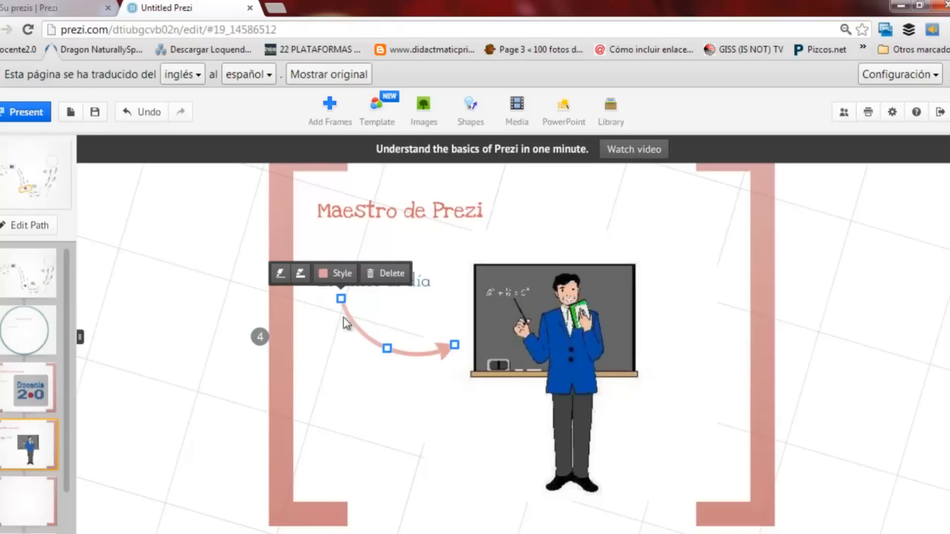
Recolour the curved arrow dark red, thin its line and thicken it again, and deselect it
{"action": "left_click", "coordinate": [322, 275]}
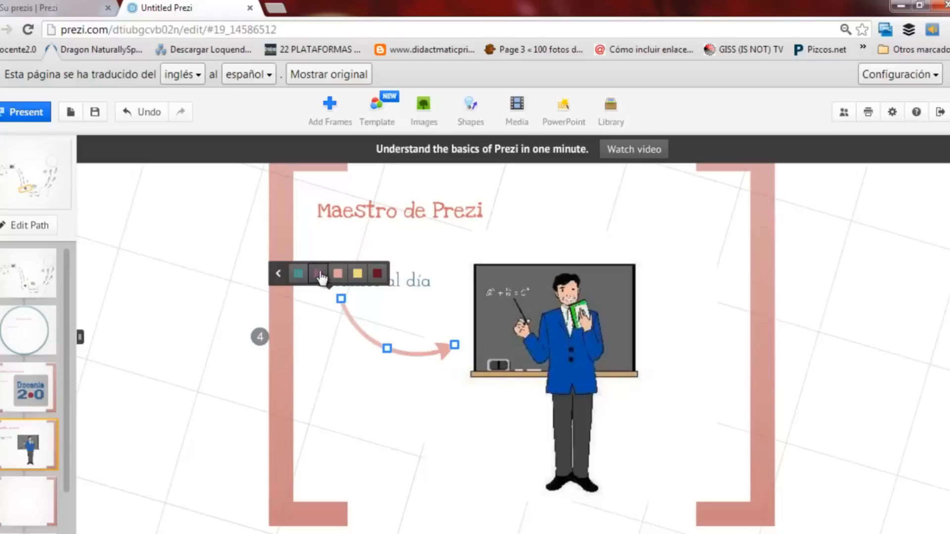
{"action": "left_click", "coordinate": [356, 275]}
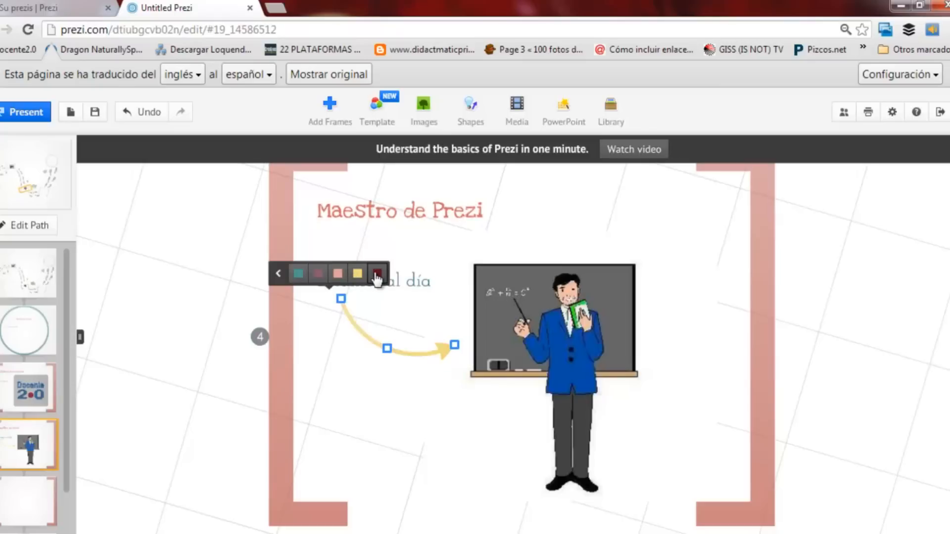
{"action": "left_click", "coordinate": [377, 274]}
{"action": "left_click", "coordinate": [278, 279]}
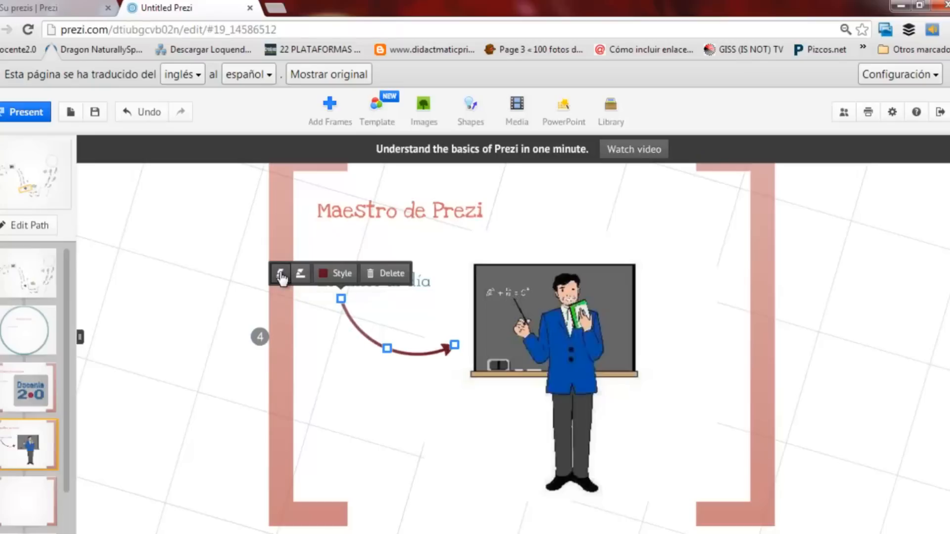
{"action": "left_click", "coordinate": [300, 276]}
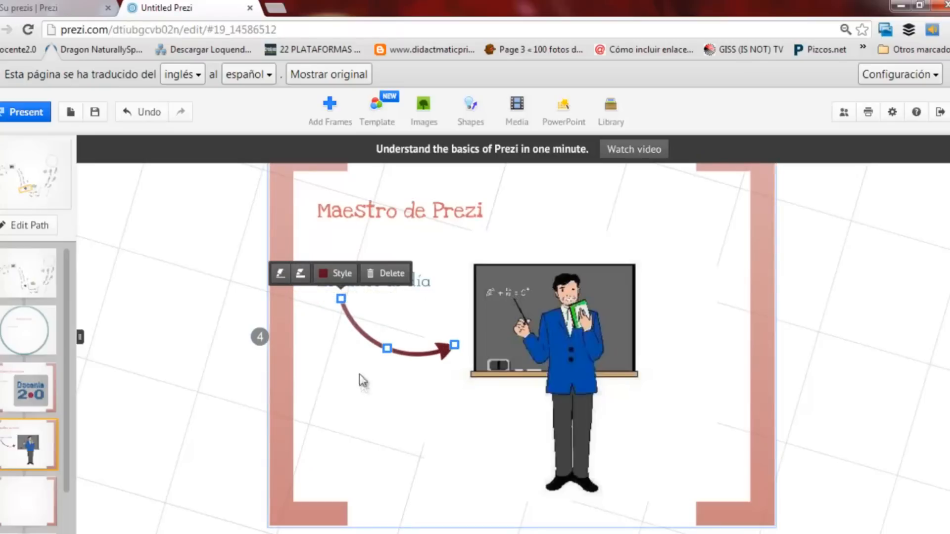
{"action": "left_click", "coordinate": [368, 393]}
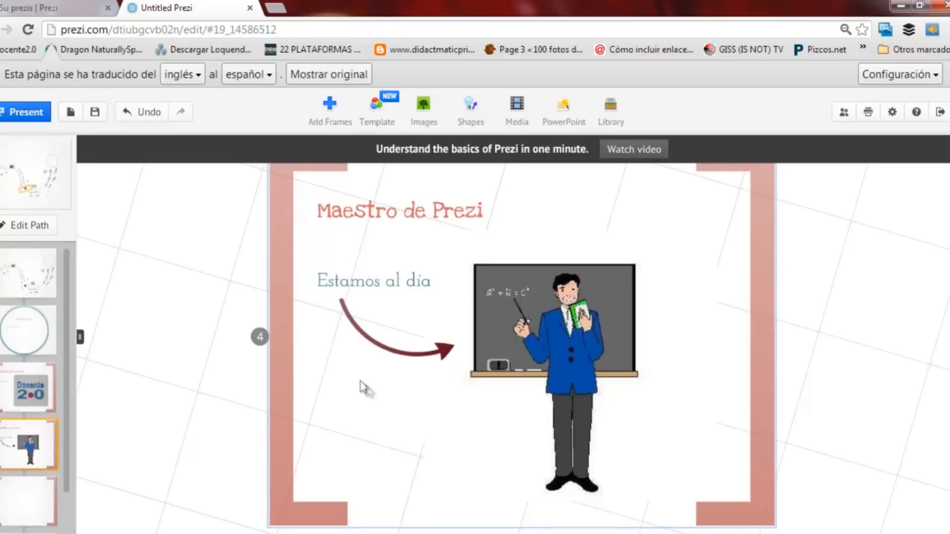
Open the third bracketed frame on the footprint path, the empty tilted one following the teacher frame
{"action": "scroll", "coordinate": [358, 385], "scroll_direction": "down", "scroll_amount": 5}
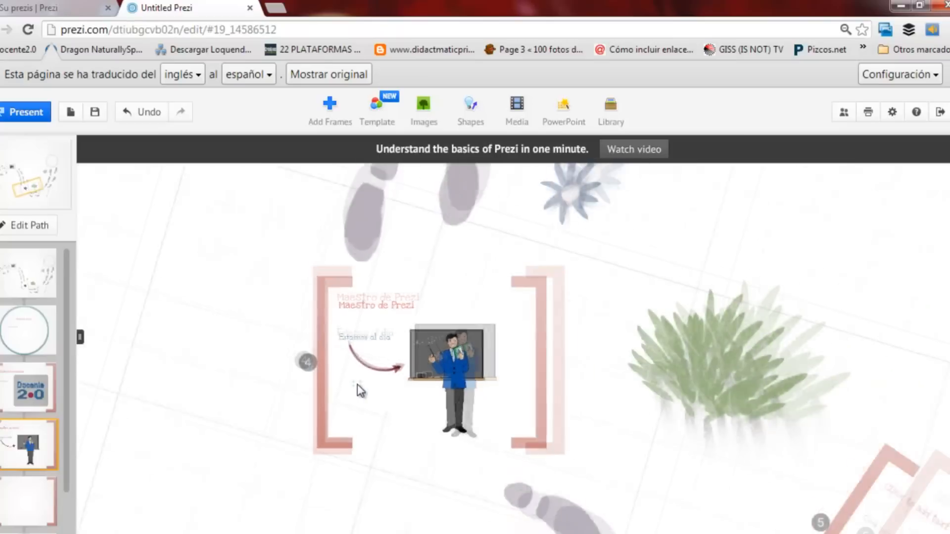
{"action": "left_click_drag", "start_coordinate": [726, 371], "coordinate": [548, 206]}
{"action": "left_click", "coordinate": [527, 302]}
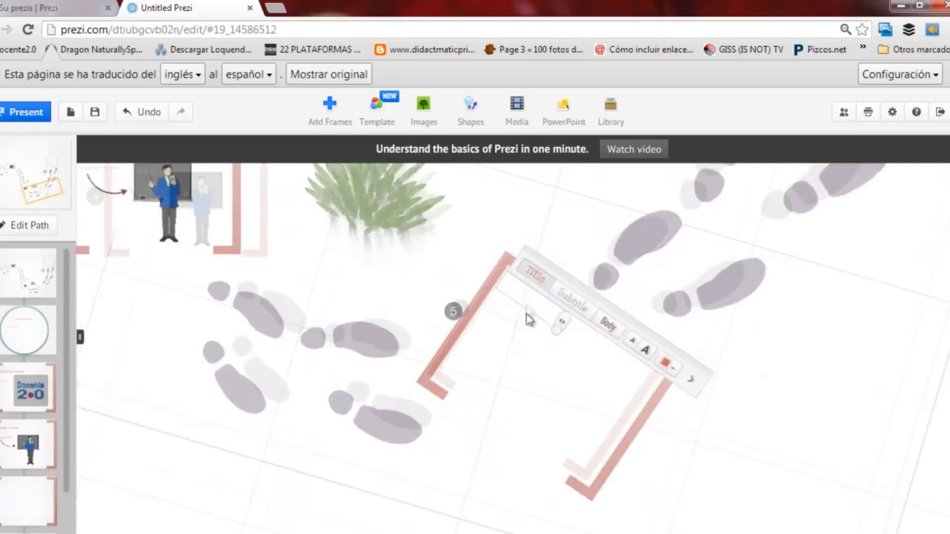
{"action": "left_click", "coordinate": [545, 409]}
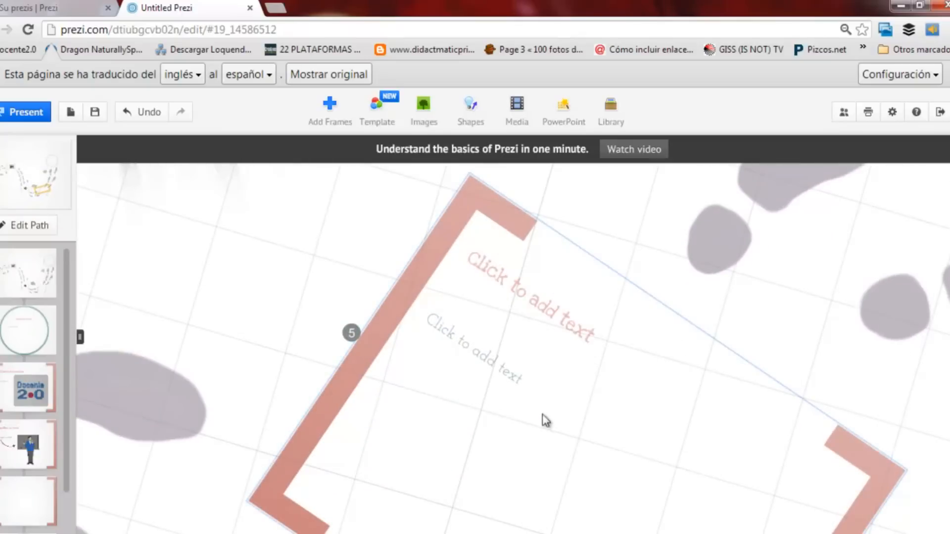
{"action": "left_click_drag", "start_coordinate": [569, 463], "coordinate": [549, 322]}
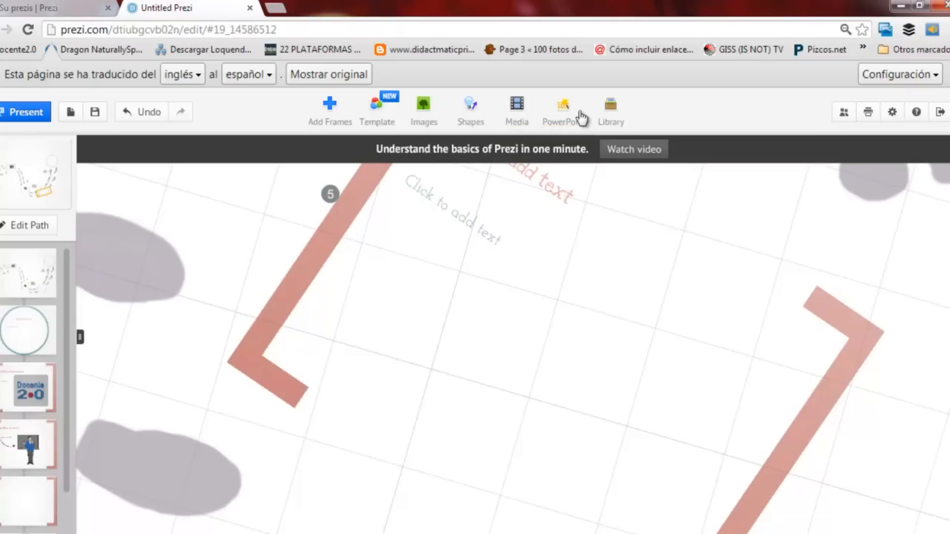
Check the contents of the personal object library and close it
{"action": "left_click", "coordinate": [613, 114]}
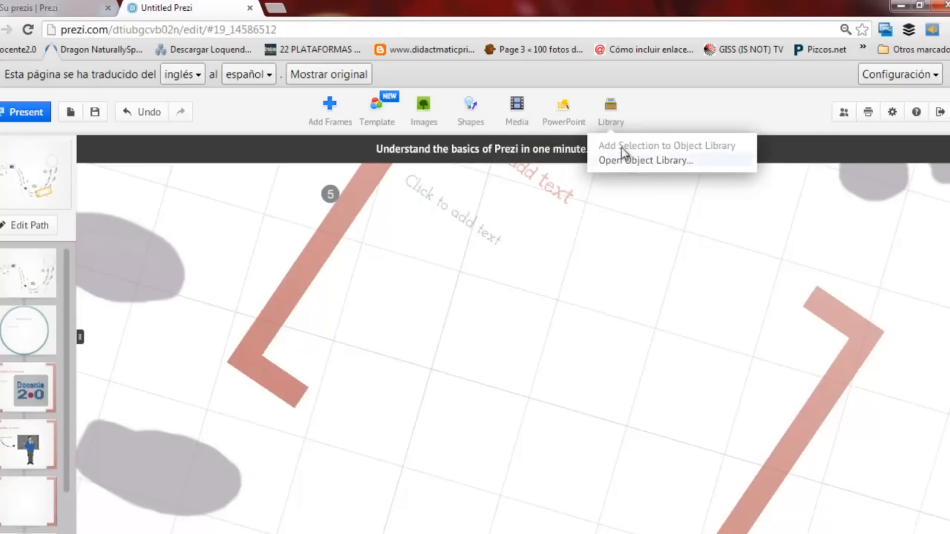
{"action": "left_click", "coordinate": [631, 162]}
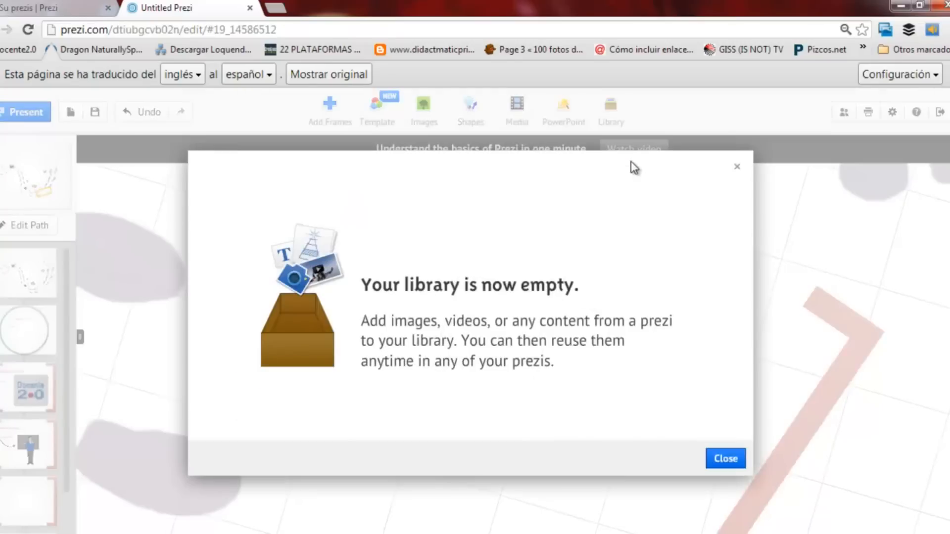
{"action": "left_click", "coordinate": [736, 461]}
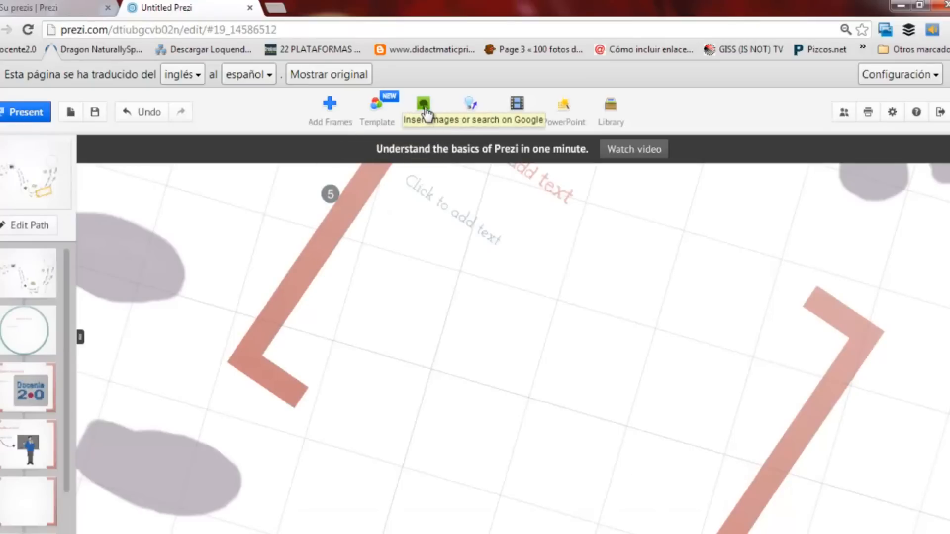
Search Google Images for "escuela" to find a picture for the third bracketed frame
{"action": "left_click", "coordinate": [424, 112]}
{"action": "left_click", "coordinate": [464, 183]}
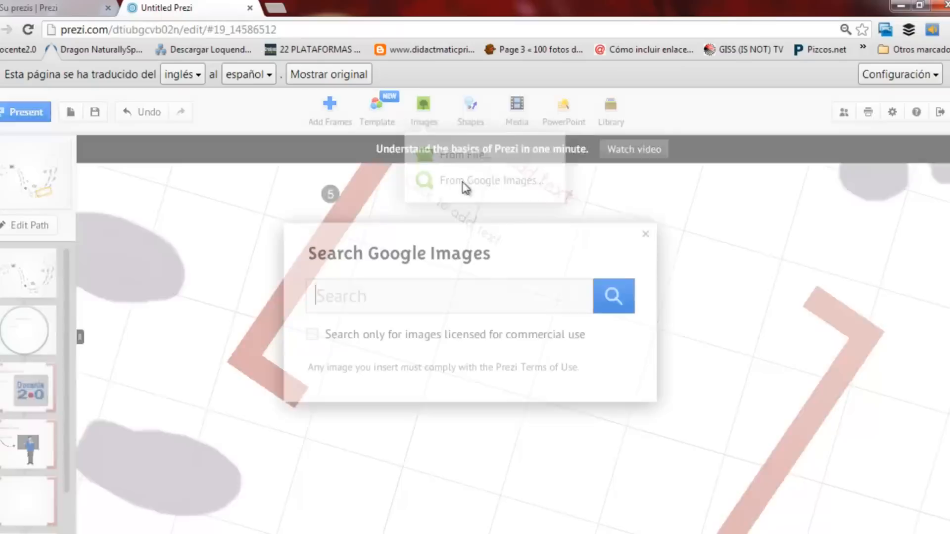
{"action": "type", "text": "escuela"}
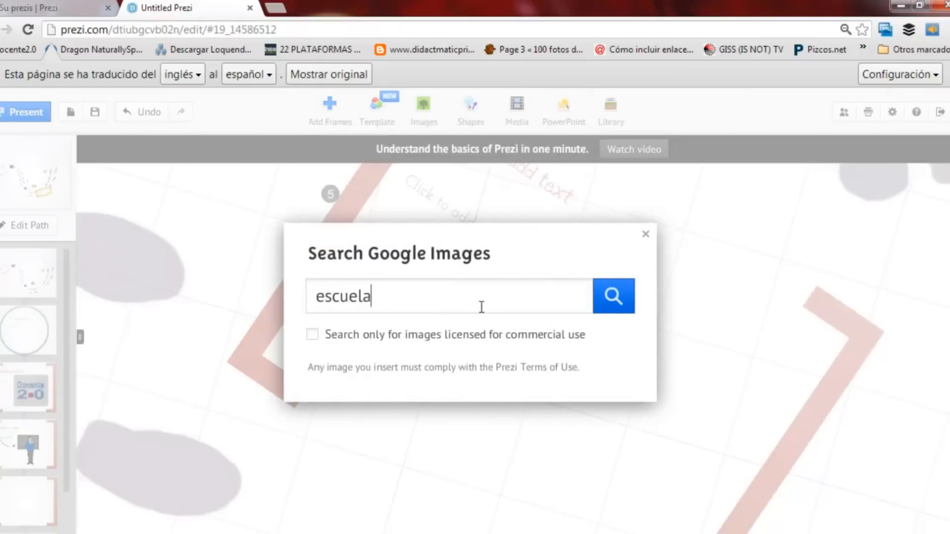
{"action": "key", "text": "Return"}
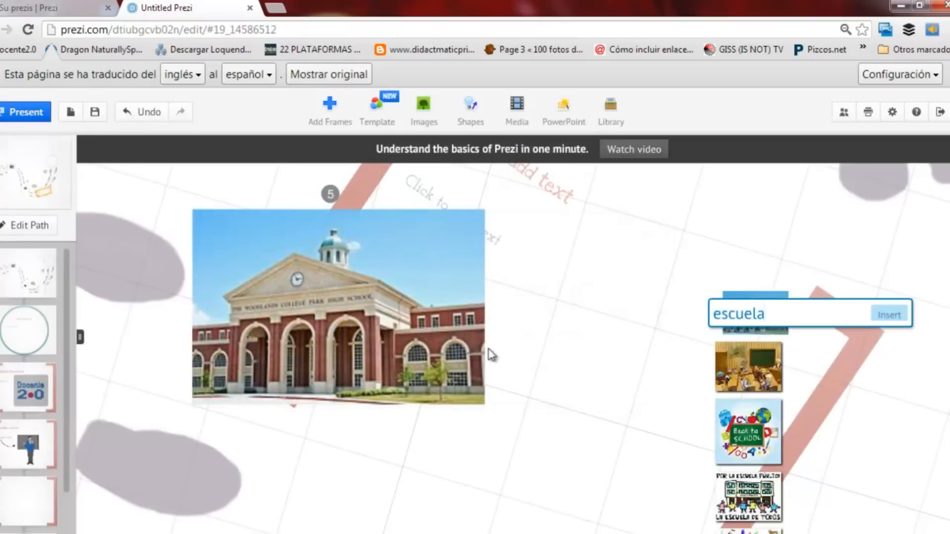
Browse the school pictures and insert the drawing of the red ESCUELA building with a sun and yellow tree
{"action": "left_click", "coordinate": [738, 382]}
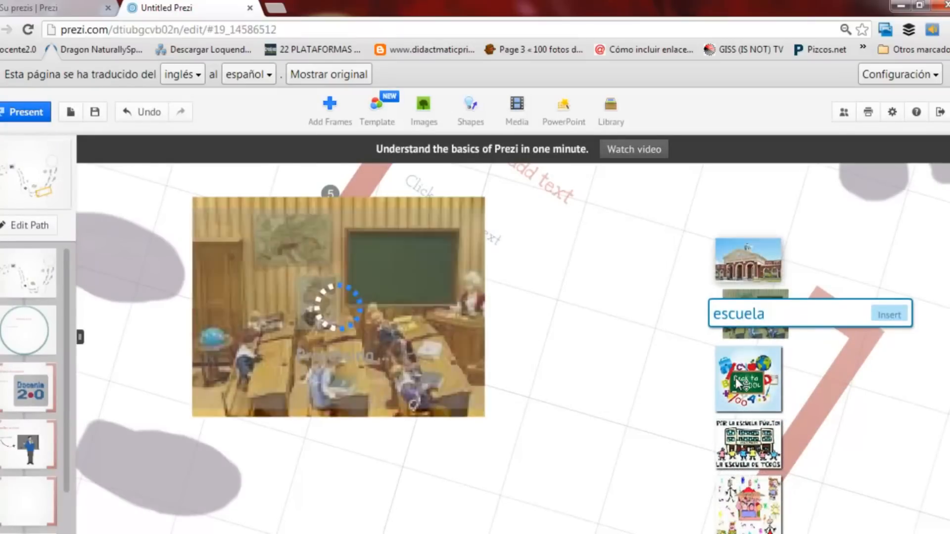
{"action": "scroll", "coordinate": [735, 378], "scroll_direction": "down", "scroll_amount": 5}
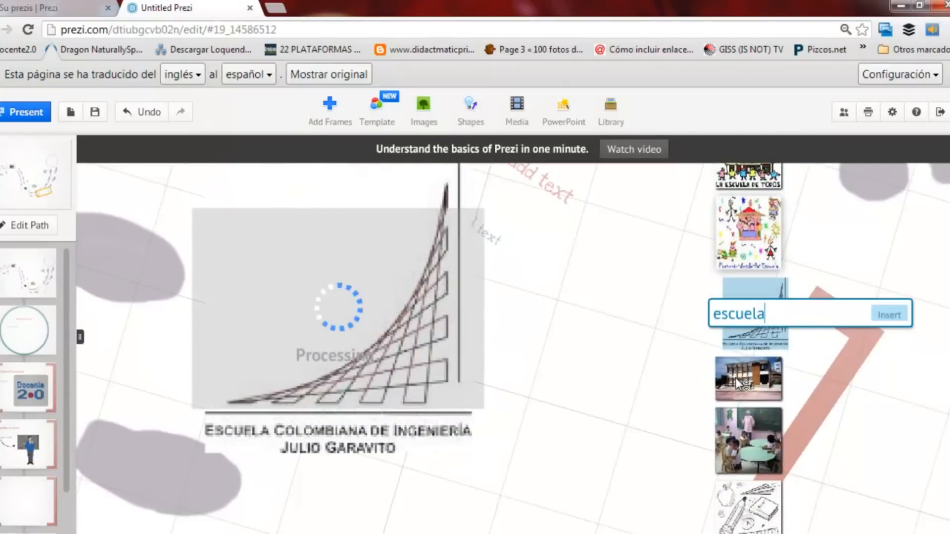
{"action": "left_click", "coordinate": [736, 381]}
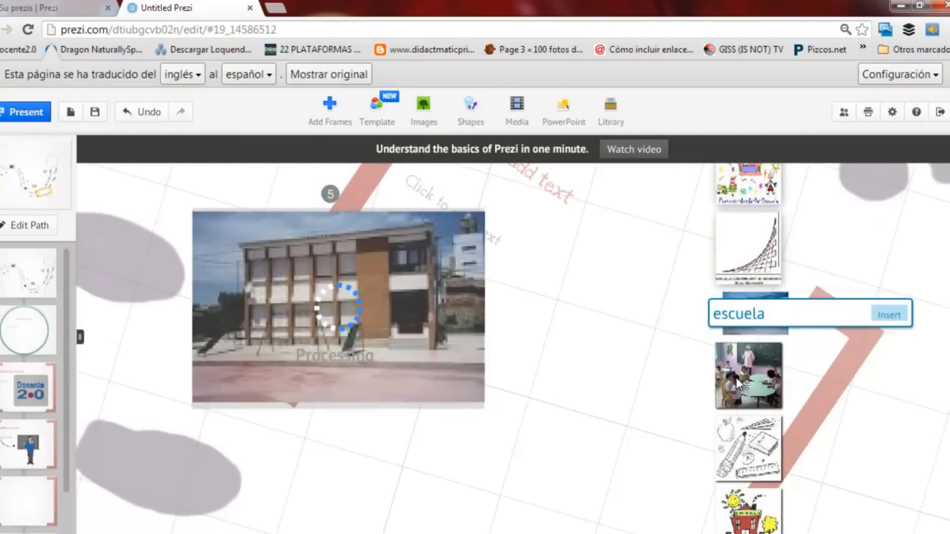
{"action": "left_click", "coordinate": [735, 378]}
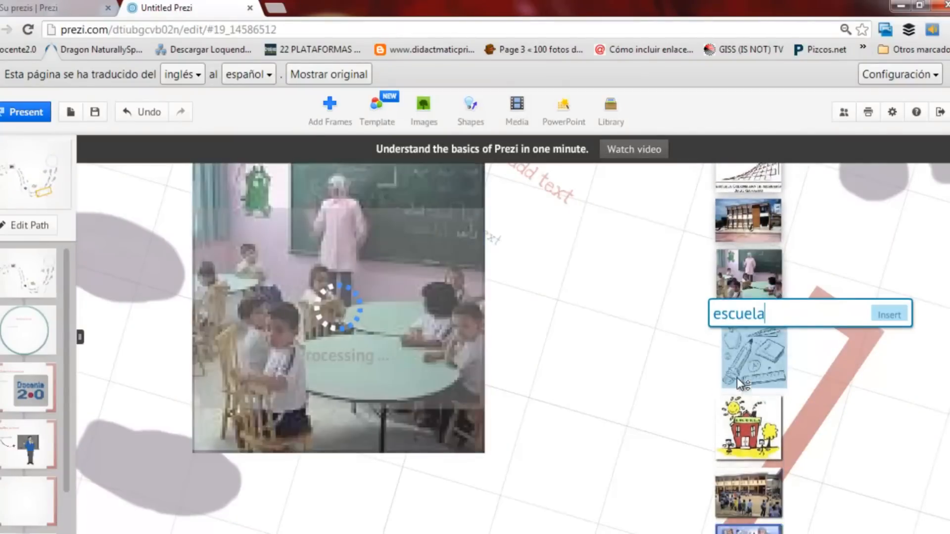
{"action": "left_click", "coordinate": [737, 378]}
{"action": "left_click", "coordinate": [737, 378]}
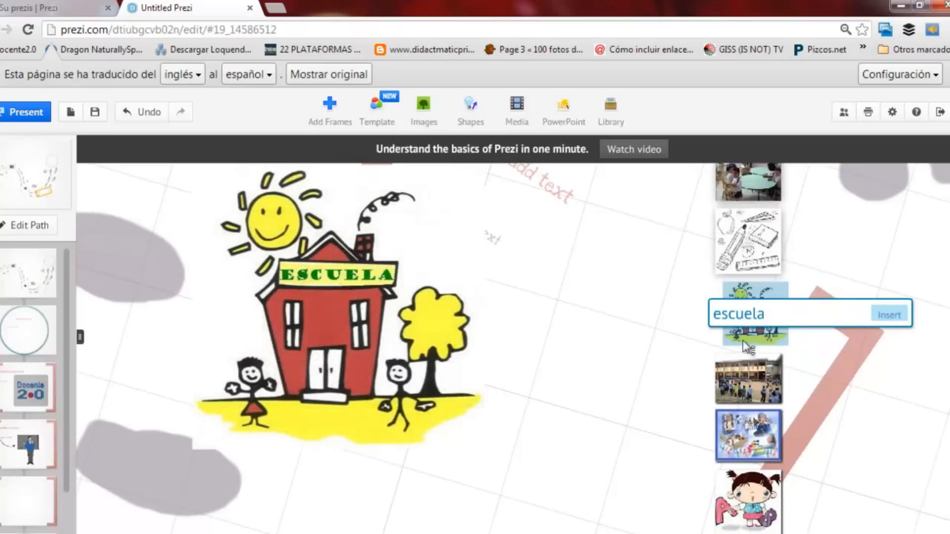
{"action": "left_click", "coordinate": [885, 317]}
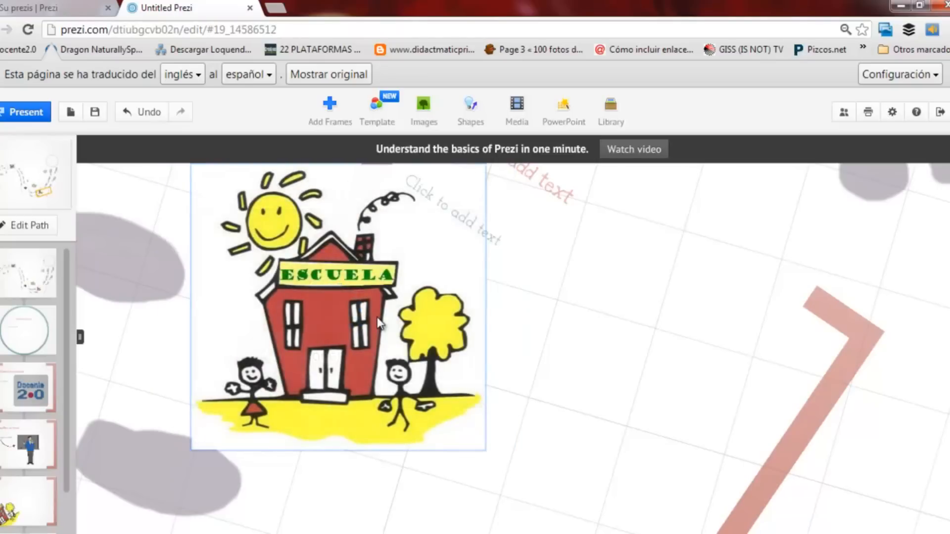
Move the school drawing to the middle of the third bracketed frame and rotate it clockwise
{"action": "left_click", "coordinate": [341, 311]}
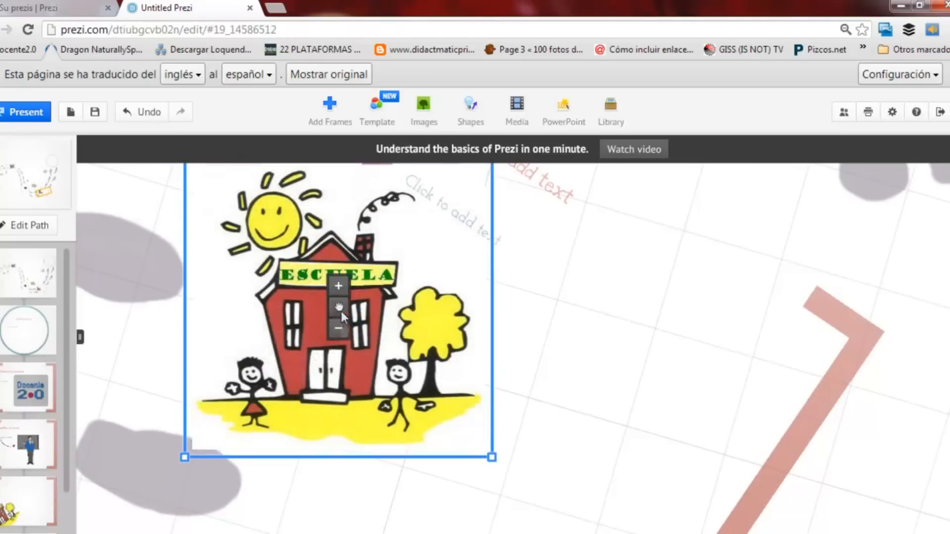
{"action": "left_click_drag", "start_coordinate": [366, 334], "coordinate": [612, 386]}
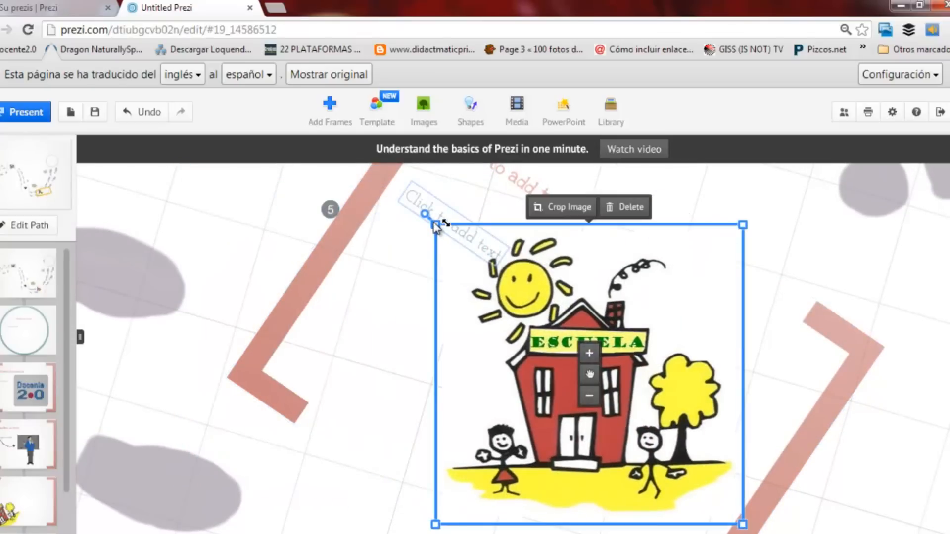
{"action": "mouse_move", "coordinate": [426, 217]}
{"action": "left_mouse_down"}
{"action": "mouse_move", "coordinate": [471, 195]}
{"action": "mouse_move", "coordinate": [569, 183]}
{"action": "mouse_move", "coordinate": [604, 190]}
{"action": "left_mouse_up"}
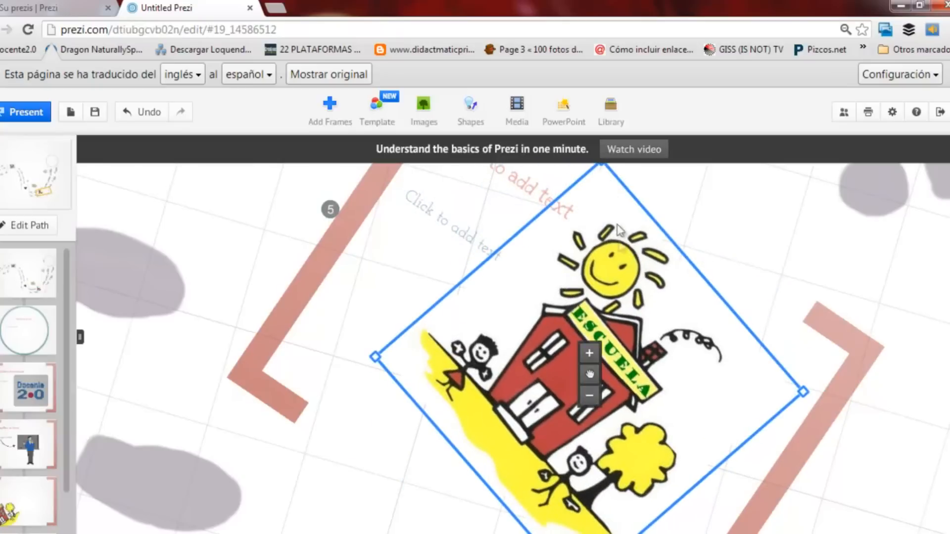
Shrink the school drawing to about a third of its size and rotate it counterclockwise to a slight upward tilt
{"action": "left_click", "coordinate": [590, 398]}
{"action": "left_click", "coordinate": [589, 399]}
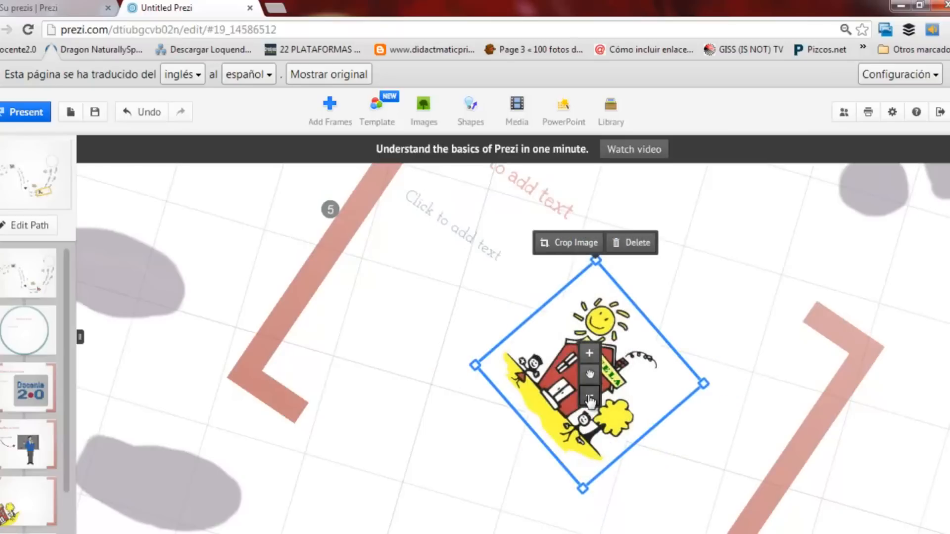
{"action": "left_click", "coordinate": [589, 398]}
{"action": "mouse_move", "coordinate": [690, 384]}
{"action": "left_mouse_down"}
{"action": "mouse_move", "coordinate": [683, 367]}
{"action": "mouse_move", "coordinate": [705, 357]}
{"action": "mouse_move", "coordinate": [678, 374]}
{"action": "mouse_move", "coordinate": [693, 365]}
{"action": "mouse_move", "coordinate": [670, 323]}
{"action": "mouse_move", "coordinate": [634, 289]}
{"action": "left_mouse_up"}
{"action": "left_click", "coordinate": [702, 367]}
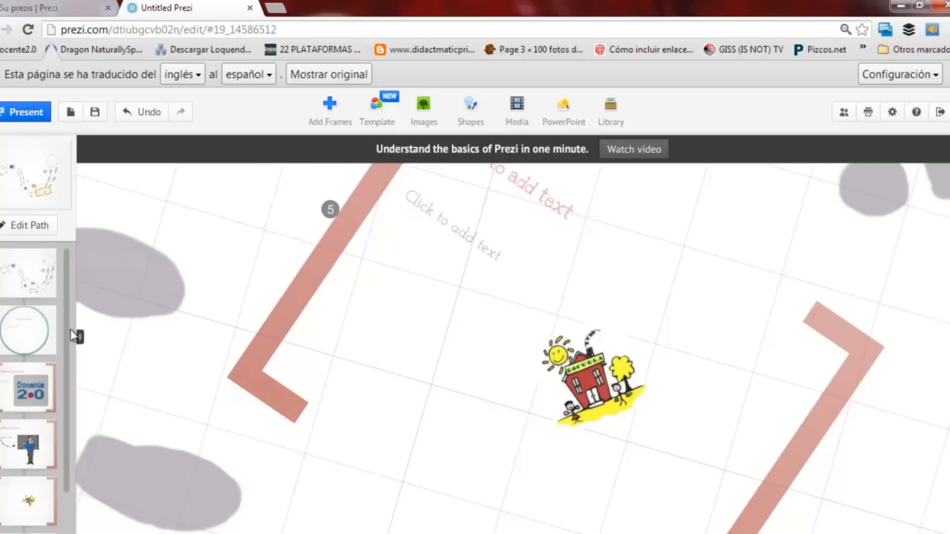
Present the prezi full screen from the overview and advance through each frame towards the final circle
{"action": "left_click", "coordinate": [36, 280]}
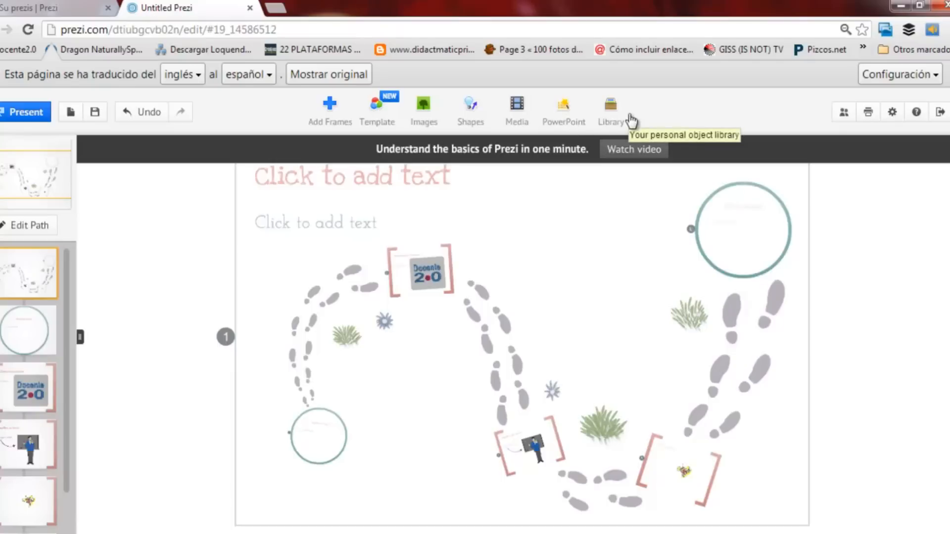
{"action": "left_click", "coordinate": [10, 114]}
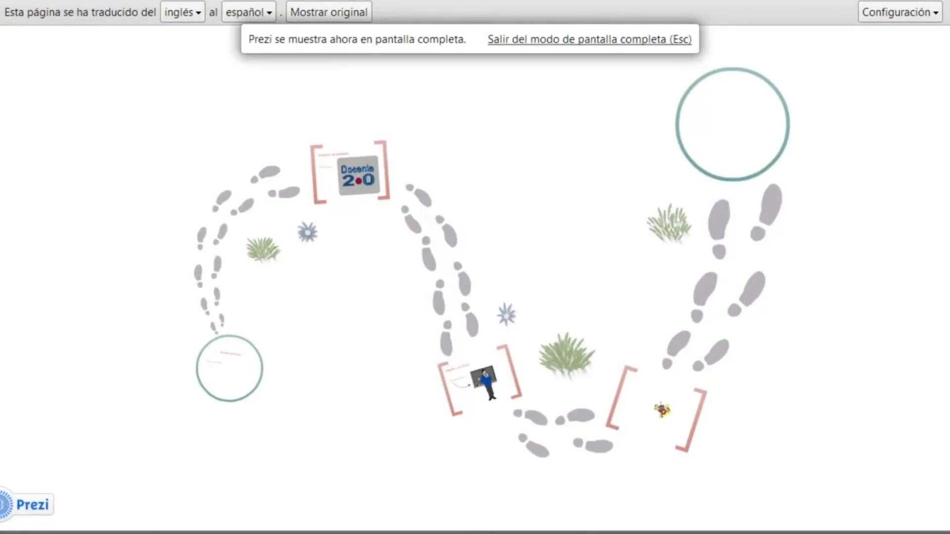
{"action": "key", "text": "Right"}
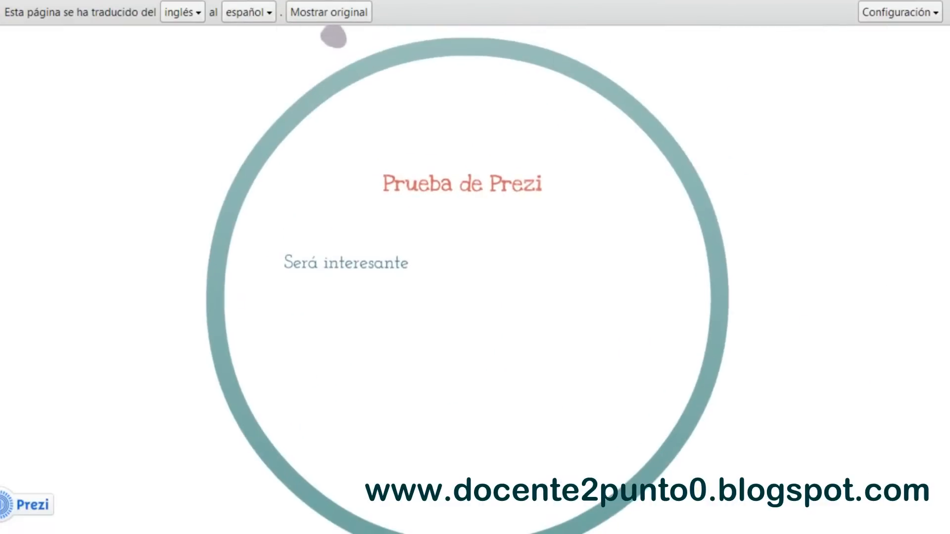
{"action": "key", "text": "Right"}
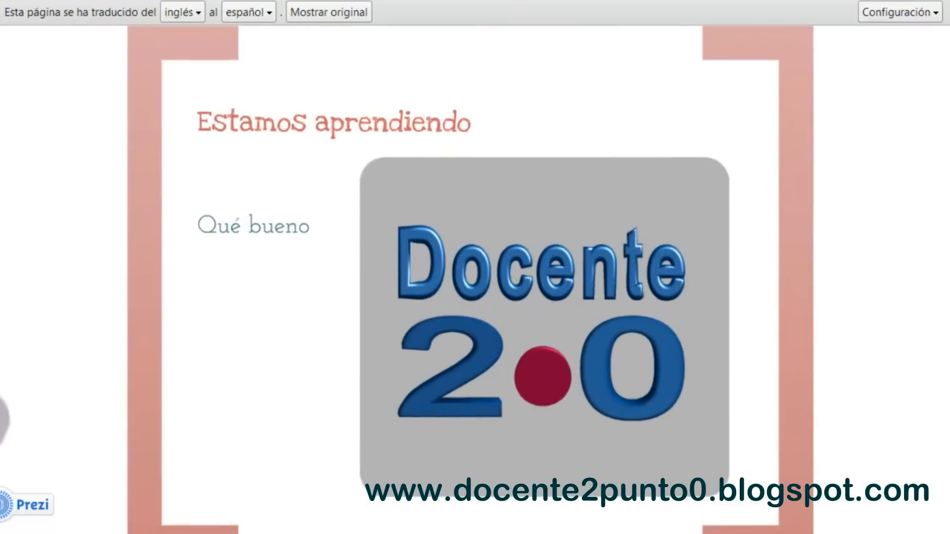
{"action": "key", "text": "Right"}
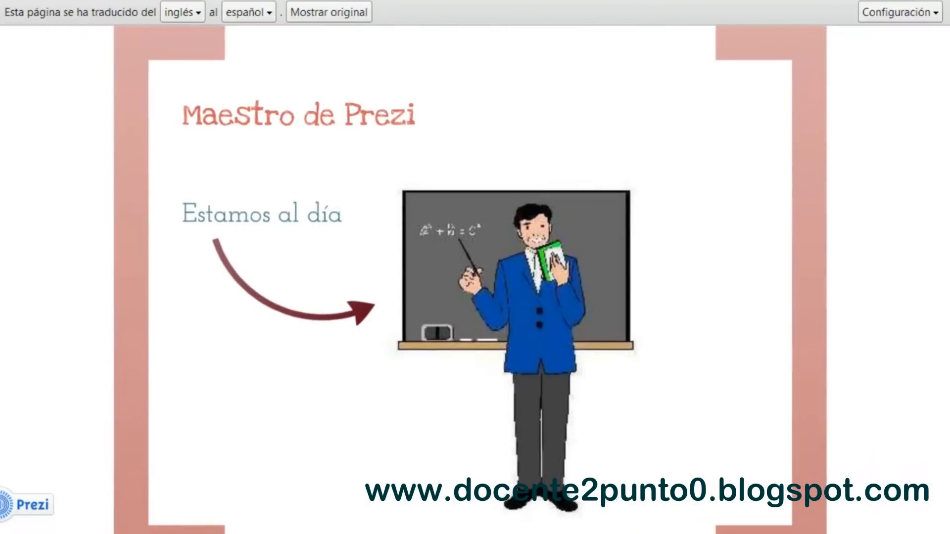
{"action": "key", "text": "Right"}
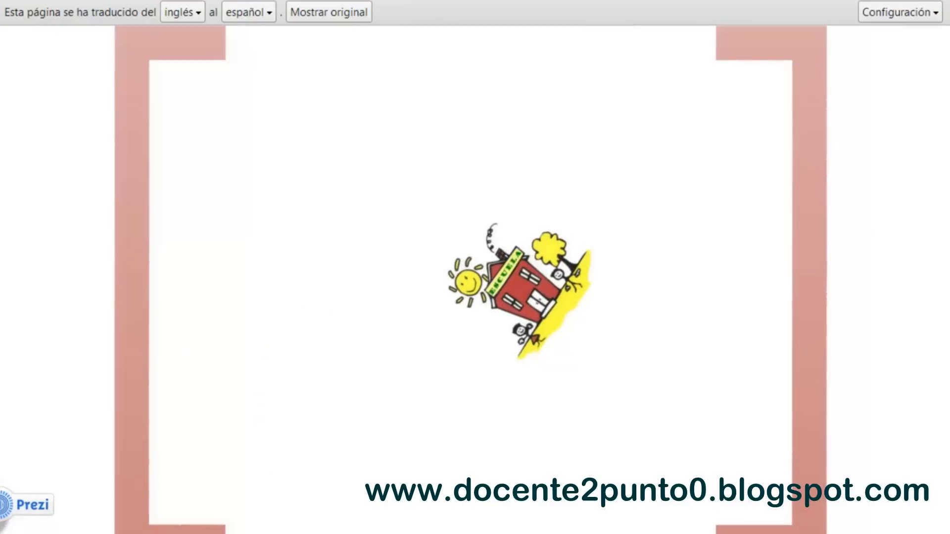
{"action": "key", "text": "Right"}
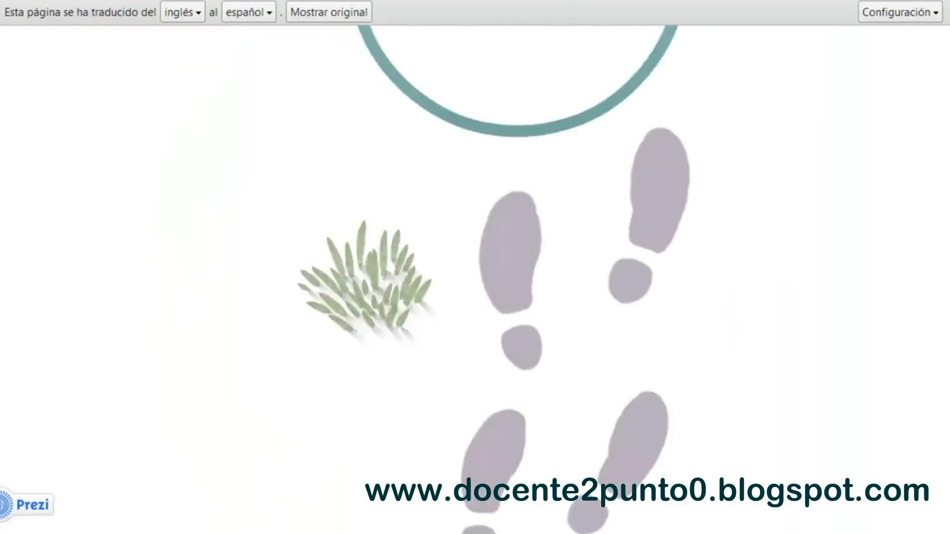